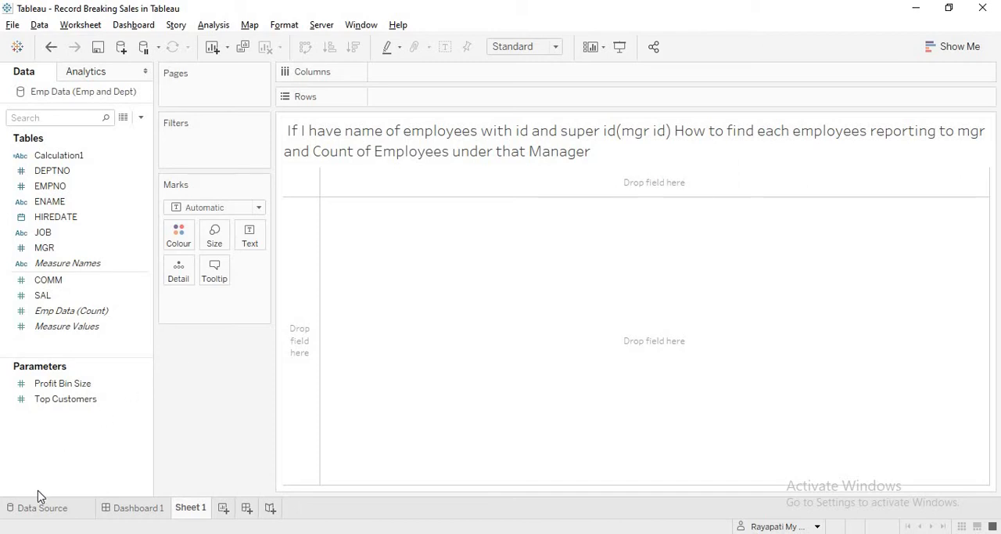
# Open the data source page and review the rows of the Emp Data sheet
pyautogui.click(35, 510)
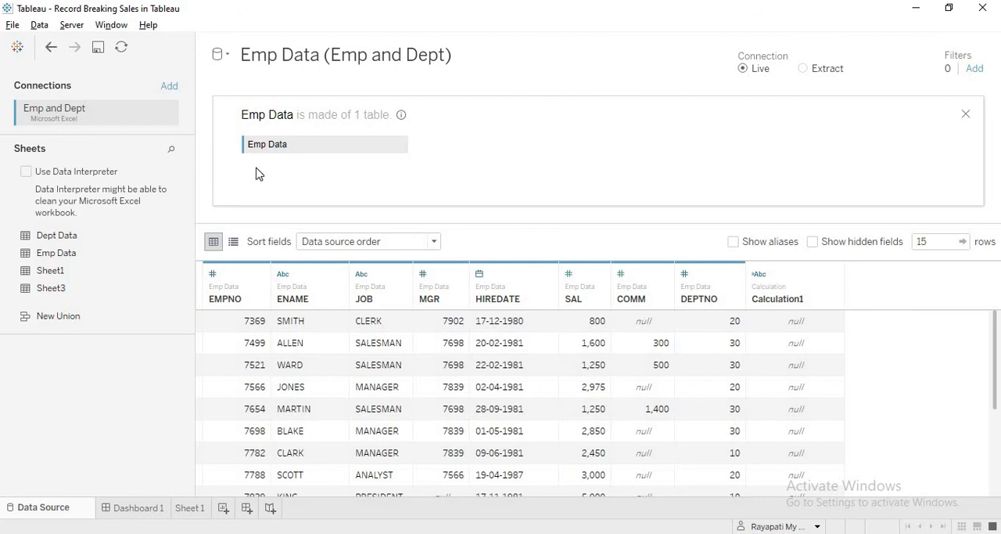
pyautogui.click(170, 253)
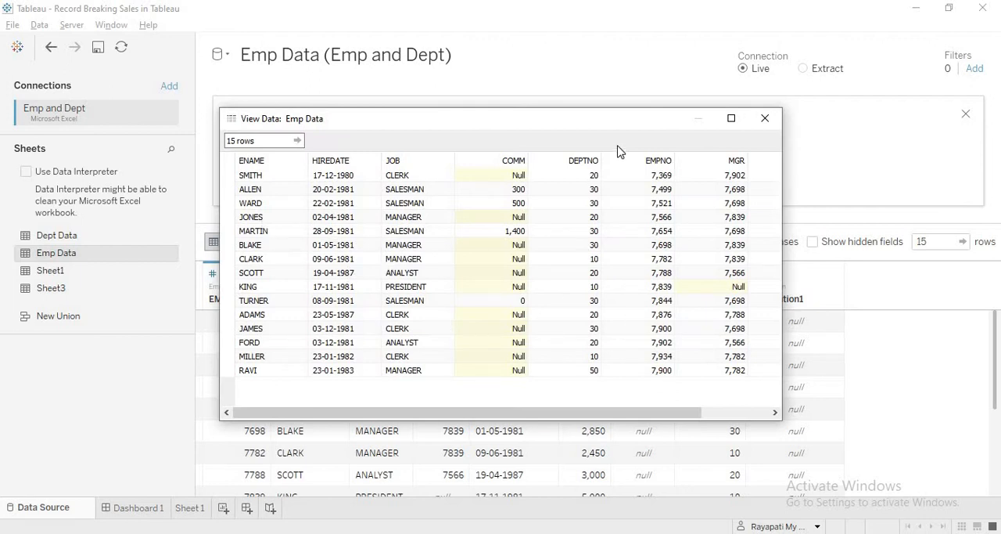
pyautogui.click(763, 120)
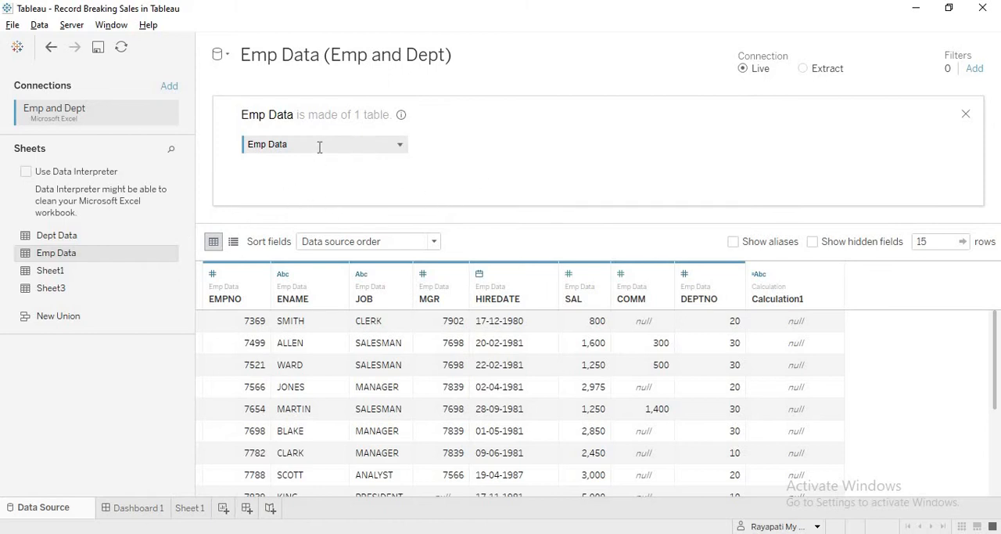
# Inner join Emp Data to a second copy of the Emp Data sheet on MGR = EMPNO (Emp Data1)
pyautogui.click(965, 114)
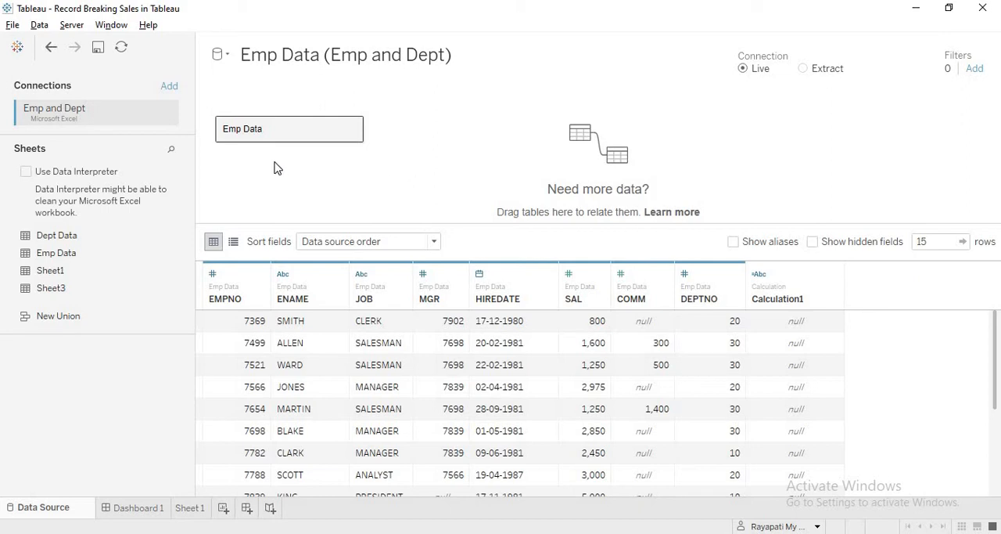
pyautogui.doubleClick(305, 134)
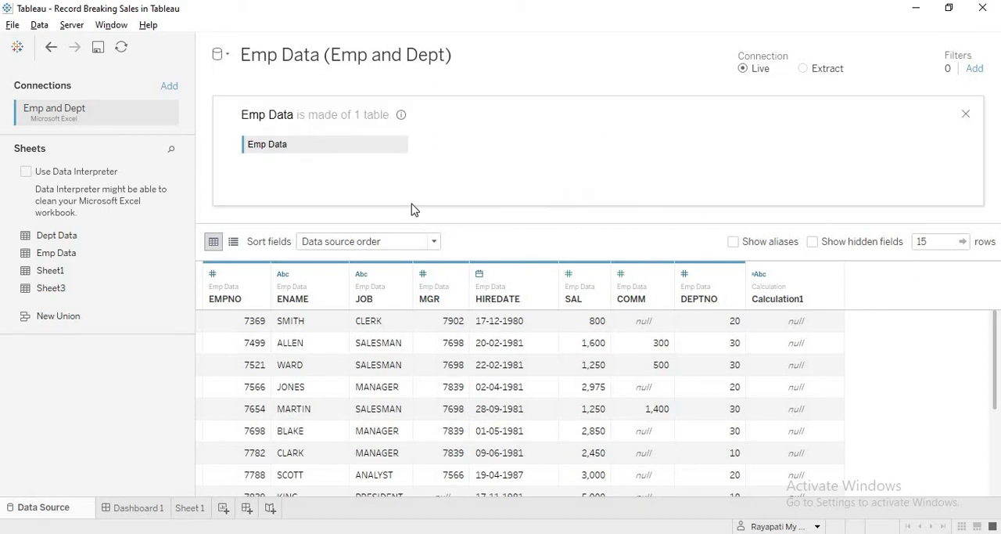
pyautogui.moveTo(70, 256); pyautogui.dragTo(483, 146)
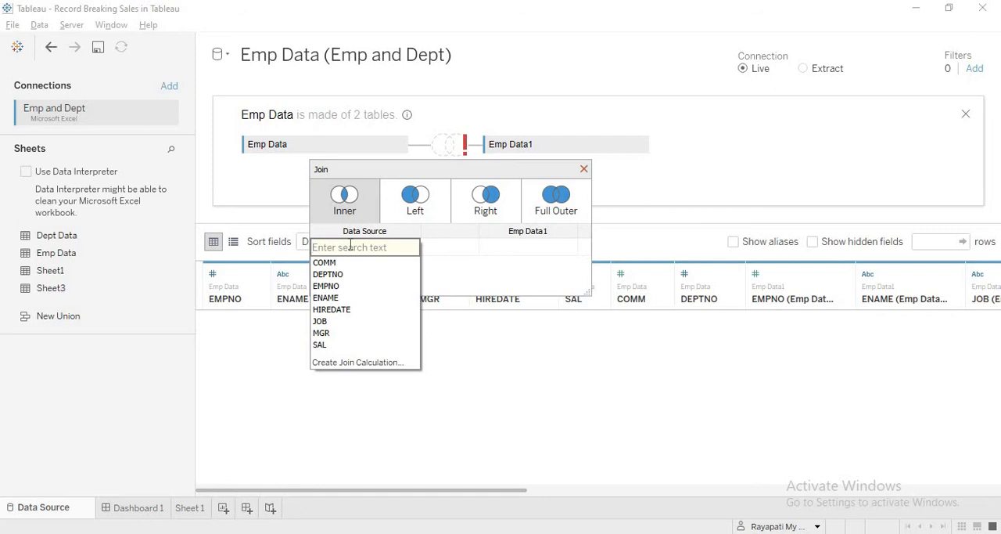
pyautogui.click(329, 334)
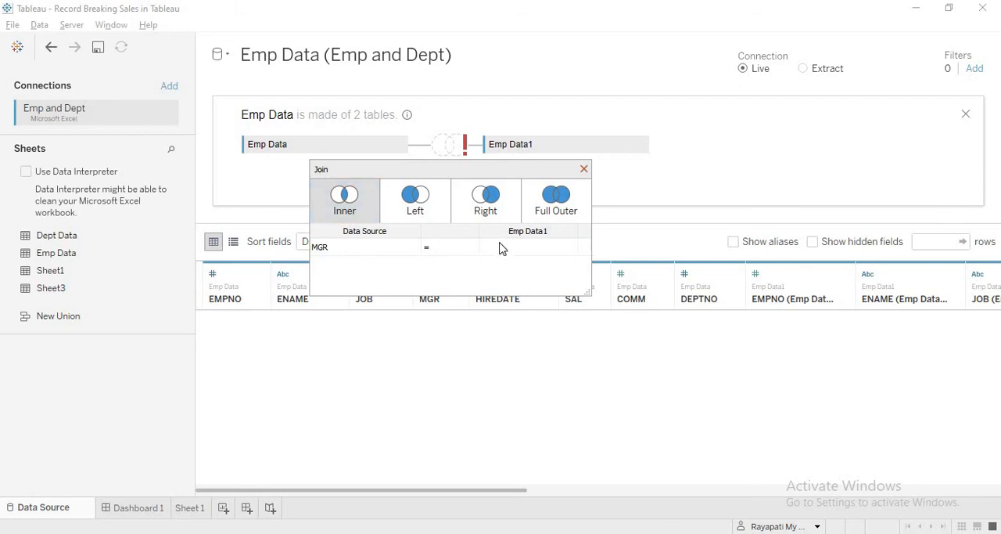
pyautogui.click(568, 248)
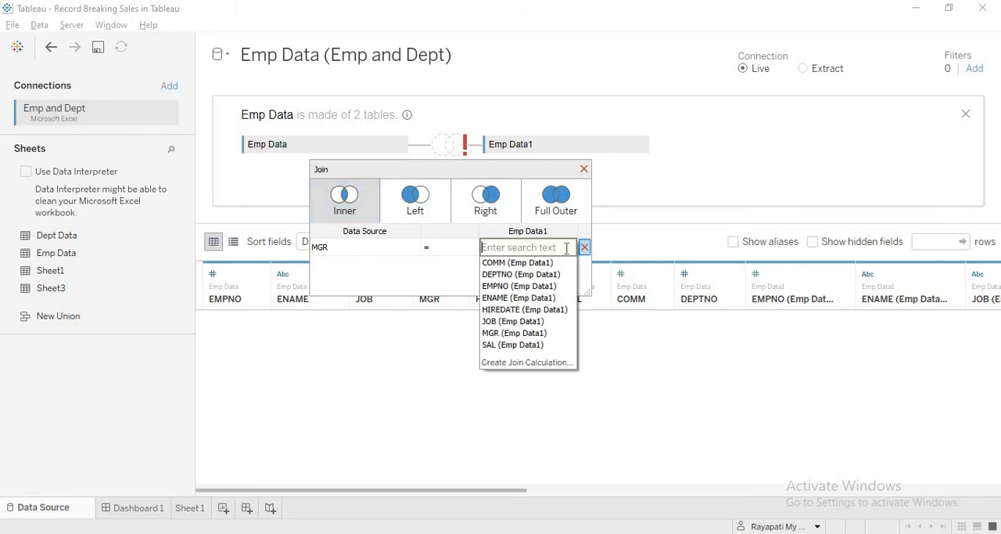
pyautogui.click(530, 288)
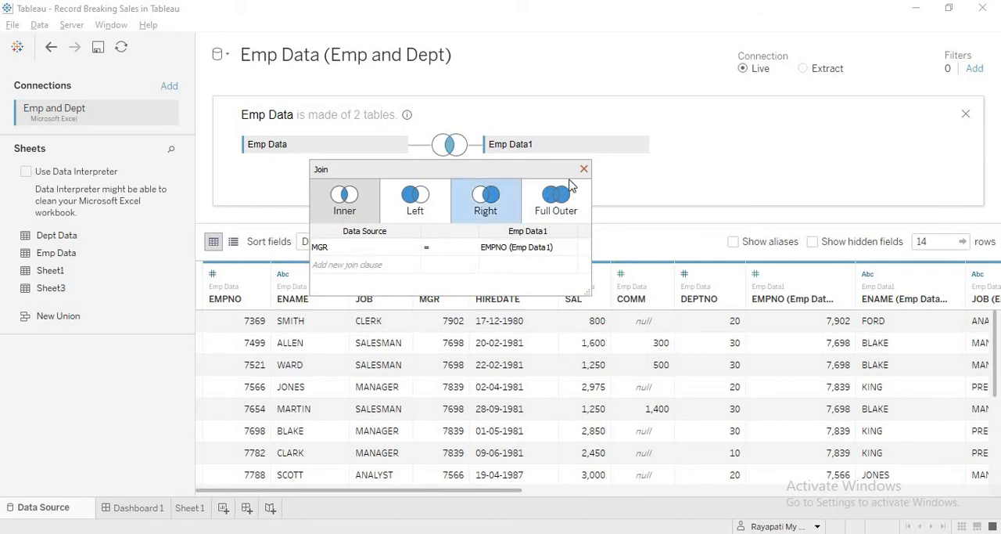
pyautogui.click(583, 169)
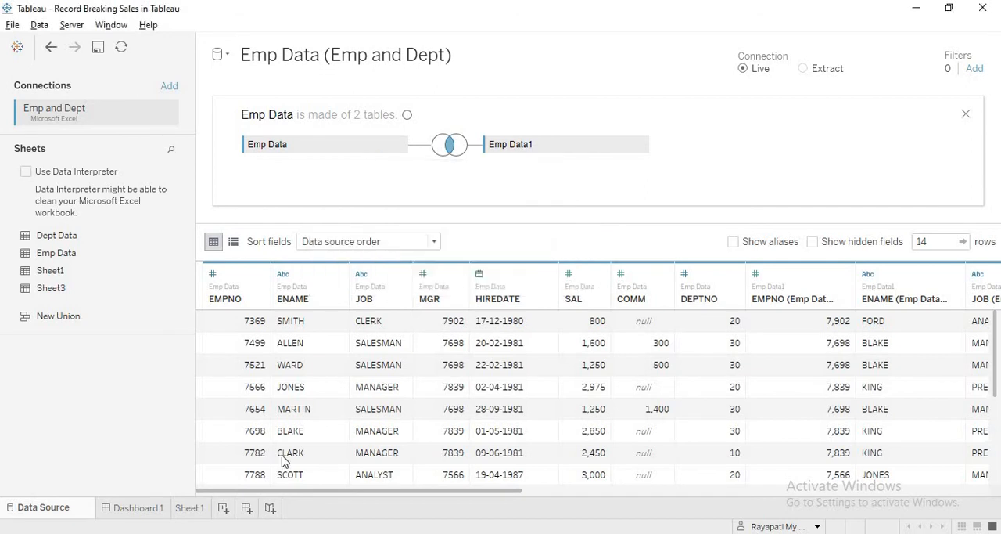
# On Sheet 1, place EMPNO and ENAME from the Emp Data table on Rows
pyautogui.click(190, 508)
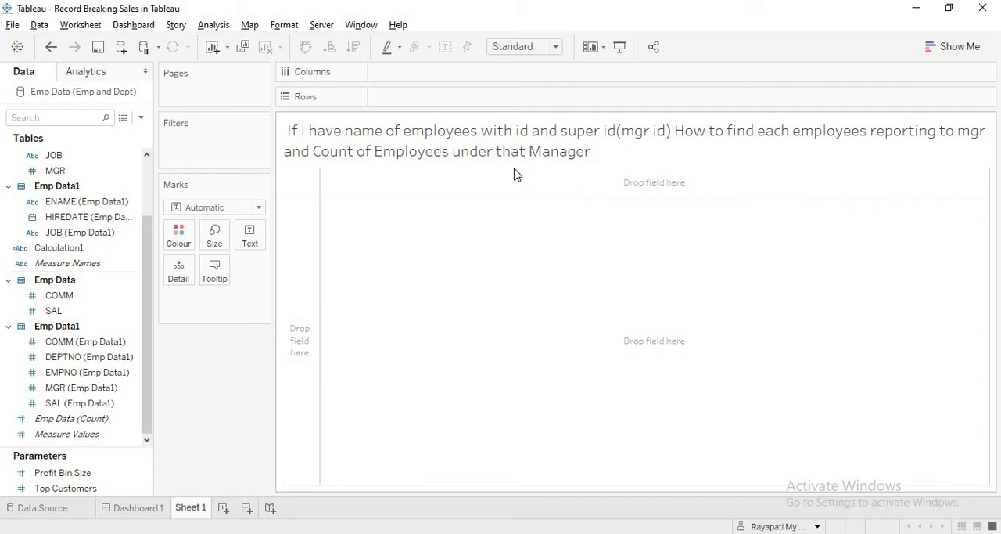
pyautogui.moveTo(149, 257); pyautogui.dragTo(147, 197)
pyautogui.moveTo(73, 188); pyautogui.dragTo(417, 98)
pyautogui.moveTo(60, 205); pyautogui.dragTo(505, 100)
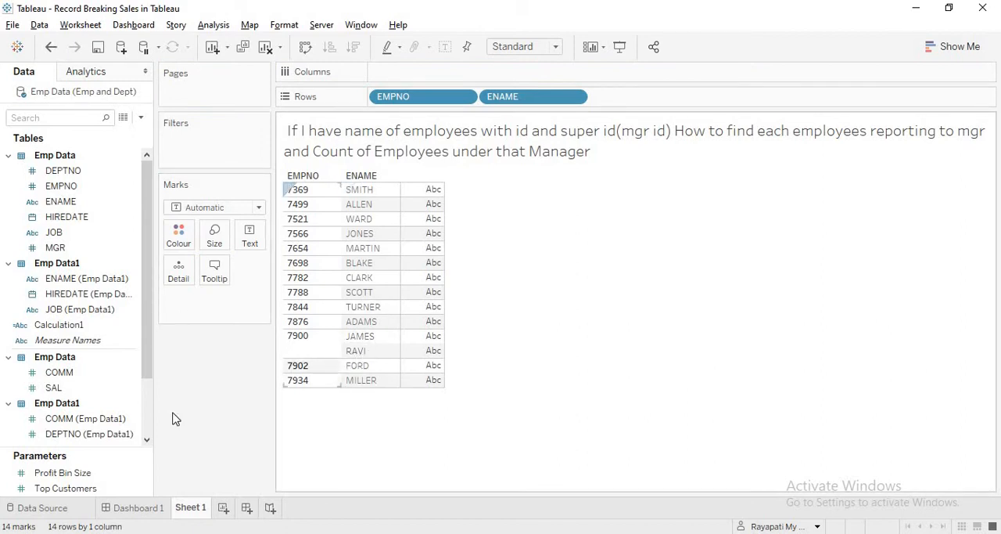
# Exclude the second ENAME entry that shares an employee number with another row, and add MGR to Rows after ENAME
pyautogui.rightClick(354, 351)
pyautogui.click(391, 375)
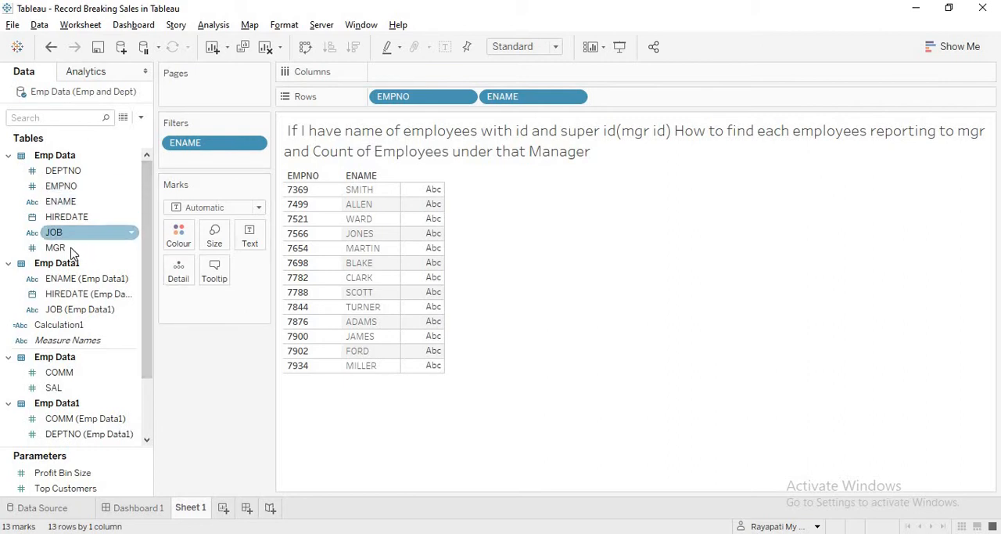
pyautogui.moveTo(72, 248); pyautogui.dragTo(644, 100)
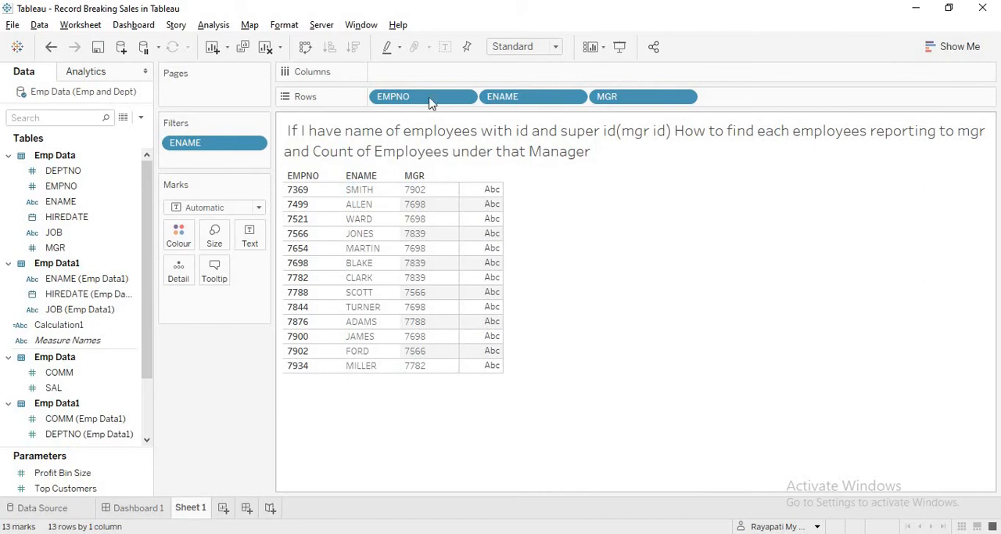
# Create a calculated field with the formula If [MGR] = [EMPNO] Then [ENAME] End
pyautogui.click(214, 26)
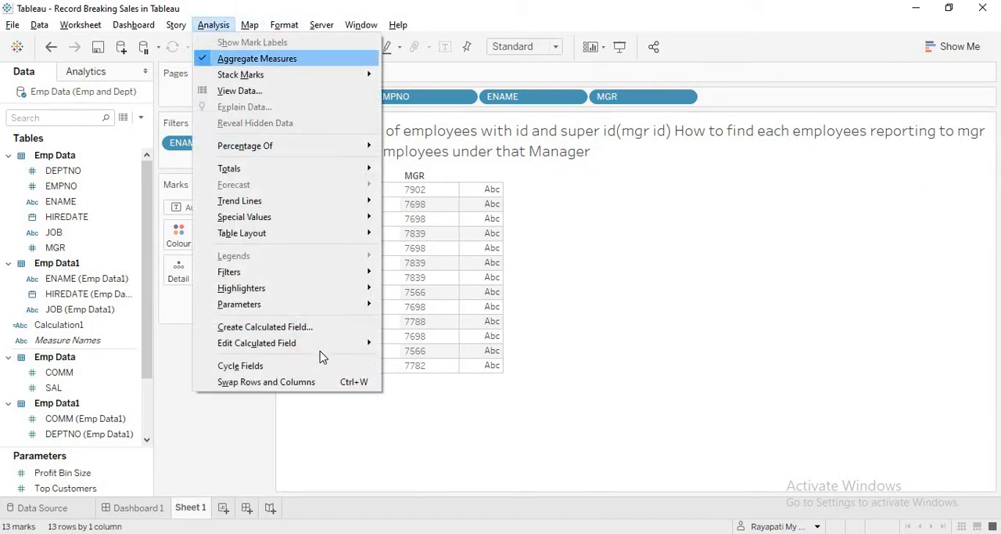
pyautogui.click(286, 328)
pyautogui.click(656, 356)
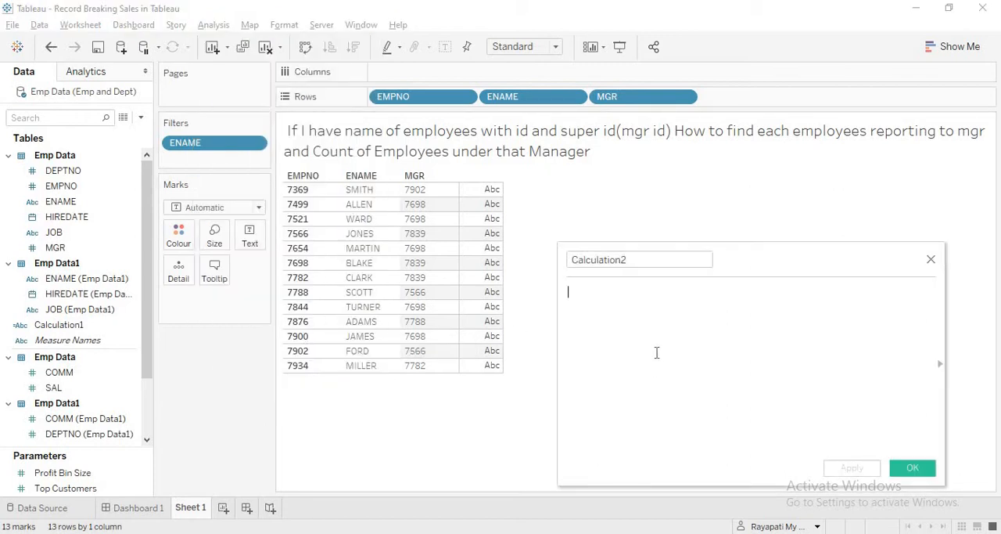
pyautogui.write('If Mgr')
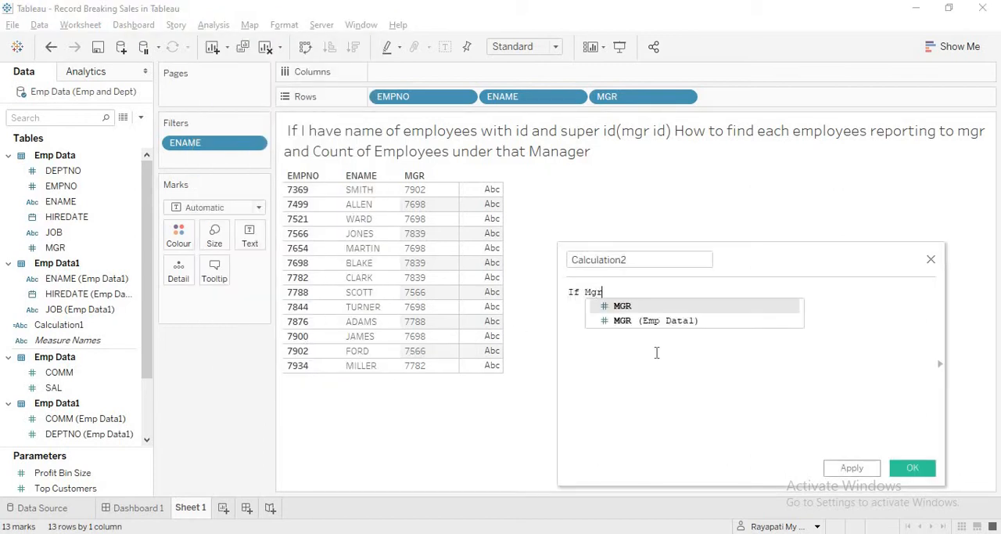
pyautogui.press('Down')
pyautogui.press('Up')
pyautogui.press('Return')
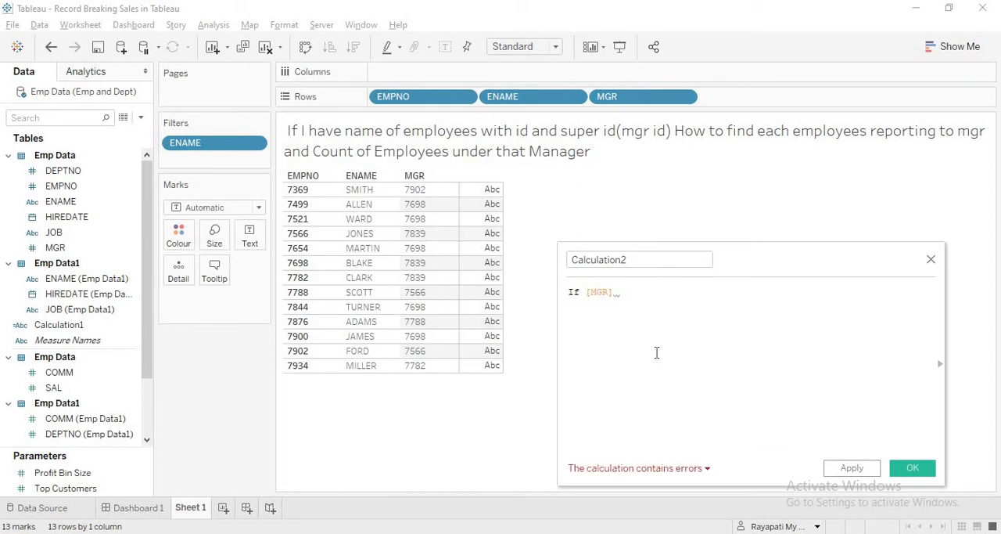
pyautogui.write('= Emp')
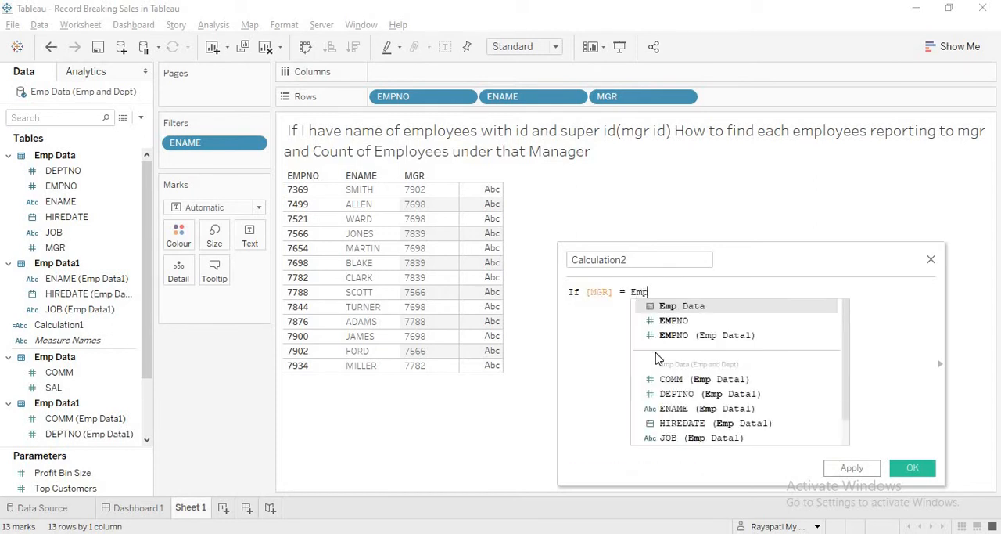
pyautogui.press('Down')
pyautogui.press('Return')
pyautogui.write('T')
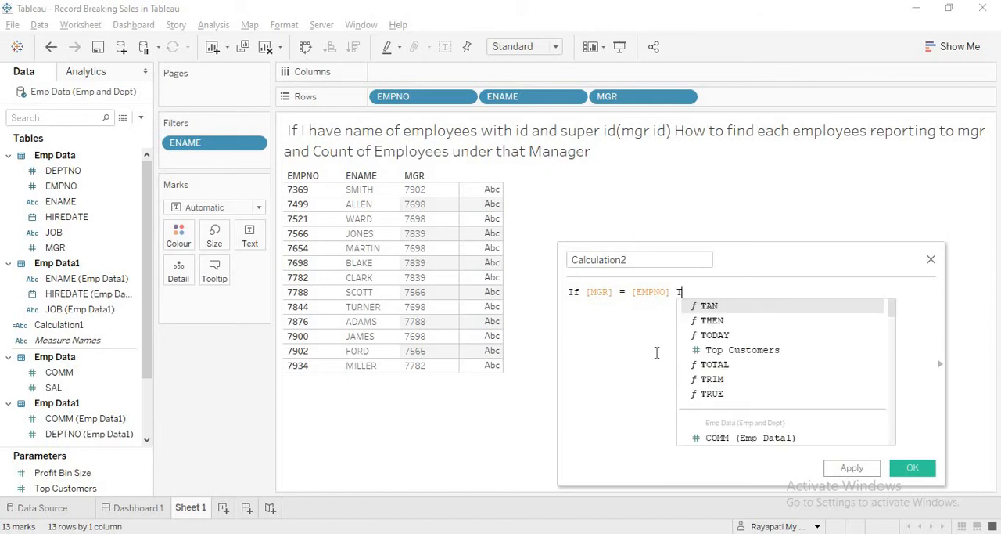
pyautogui.write('hen ')
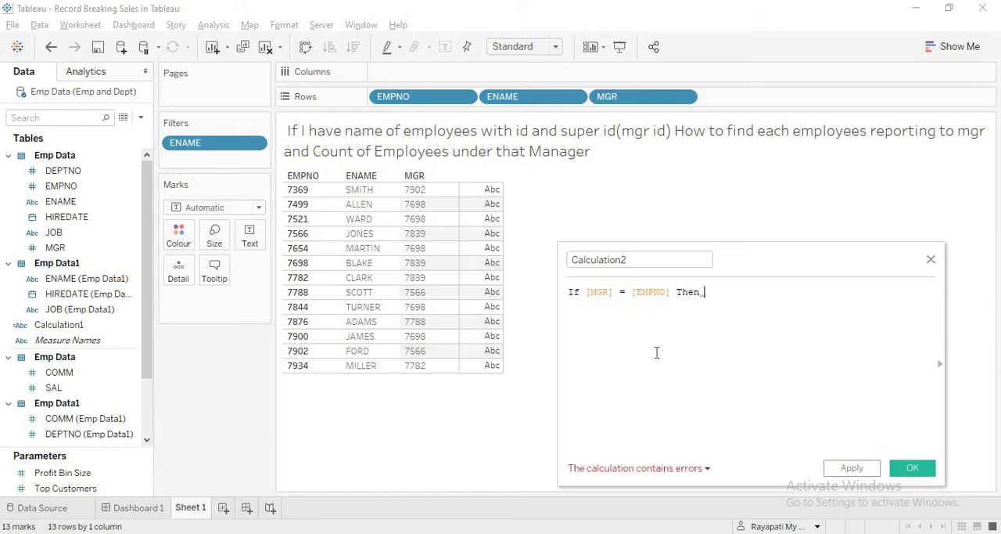
pyautogui.write('Ename')
pyautogui.press('Return')
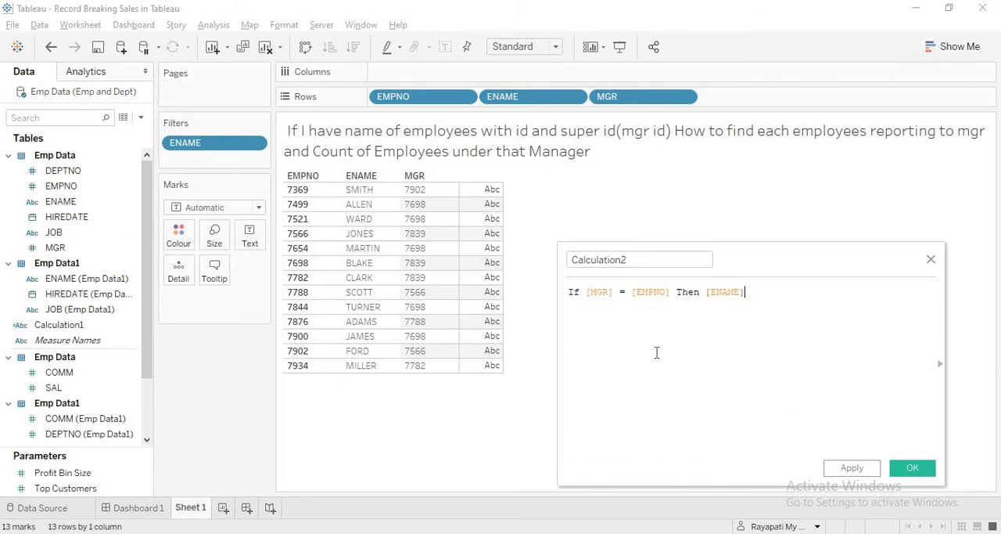
pyautogui.write('End')
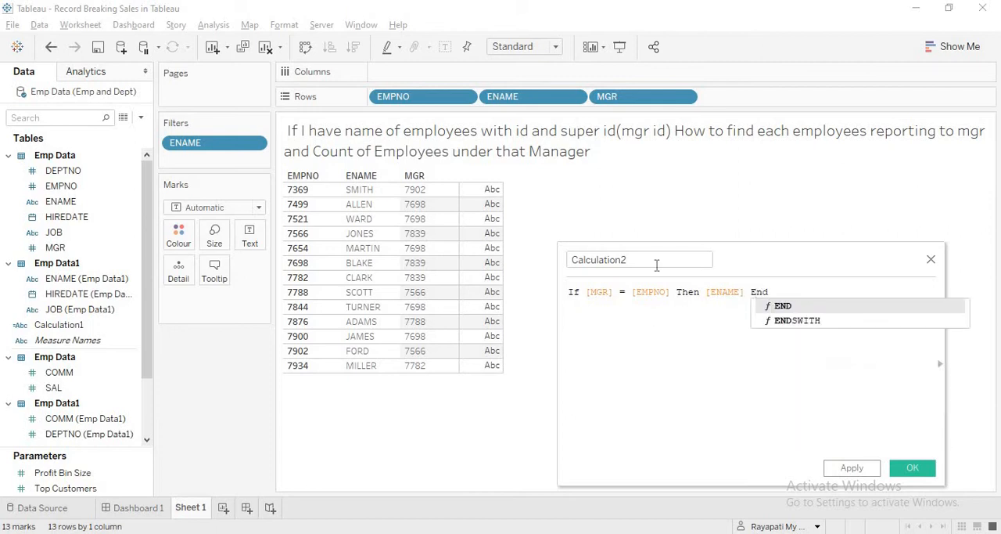
# Save the calculated field as Mgr Name and place it on Rows after MGR
pyautogui.moveTo(644, 255); pyautogui.dragTo(532, 255)
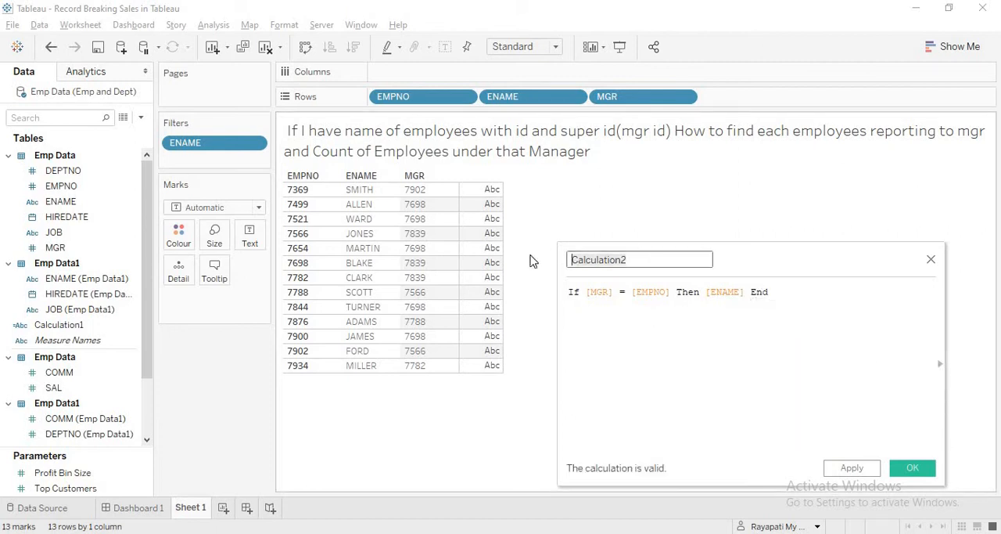
pyautogui.write('Mgr Na')
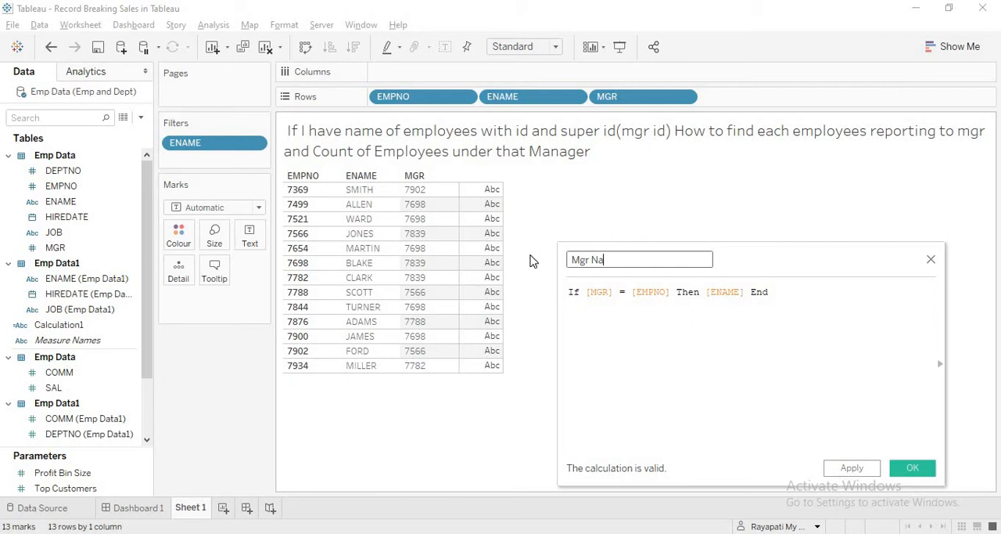
pyautogui.write('me')
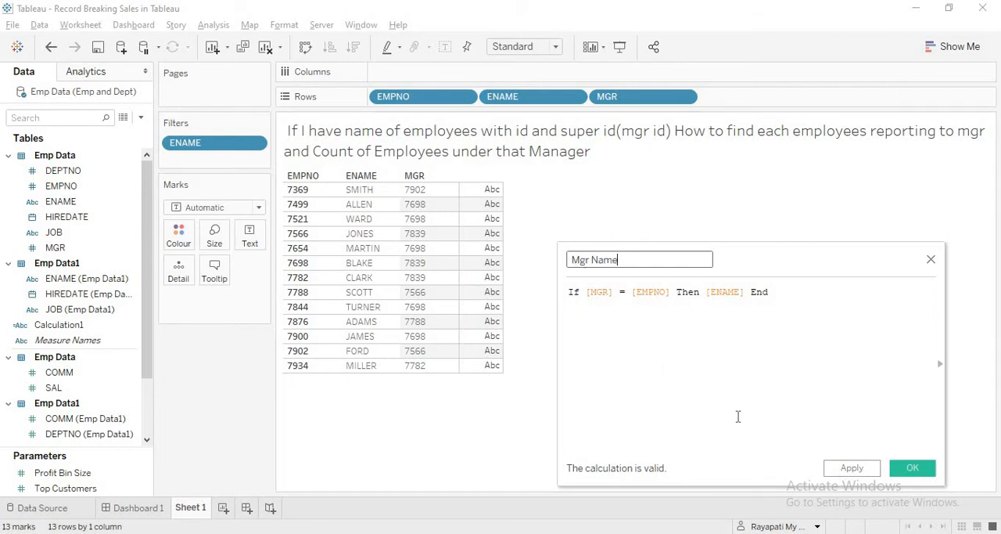
pyautogui.click(863, 473)
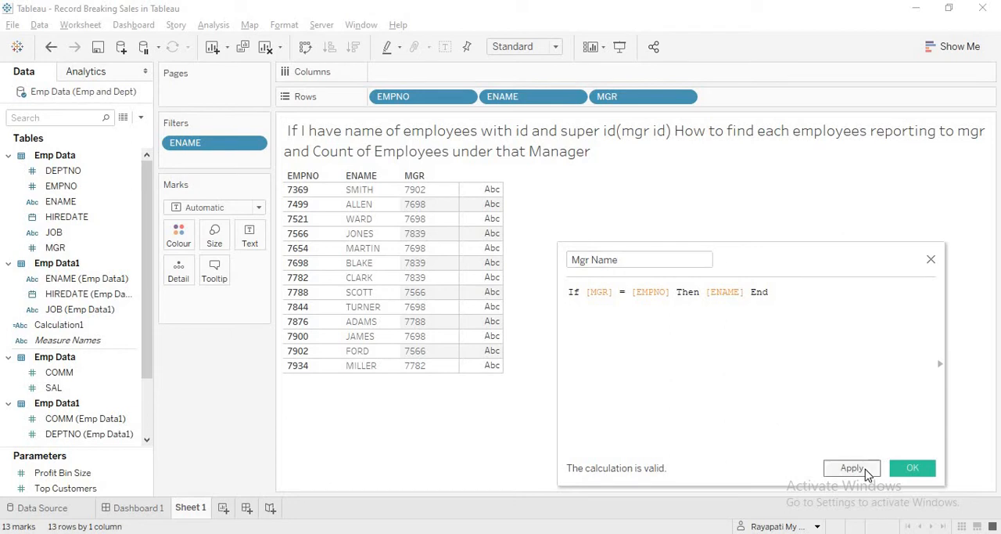
pyautogui.click(913, 468)
pyautogui.moveTo(82, 347); pyautogui.dragTo(764, 99)
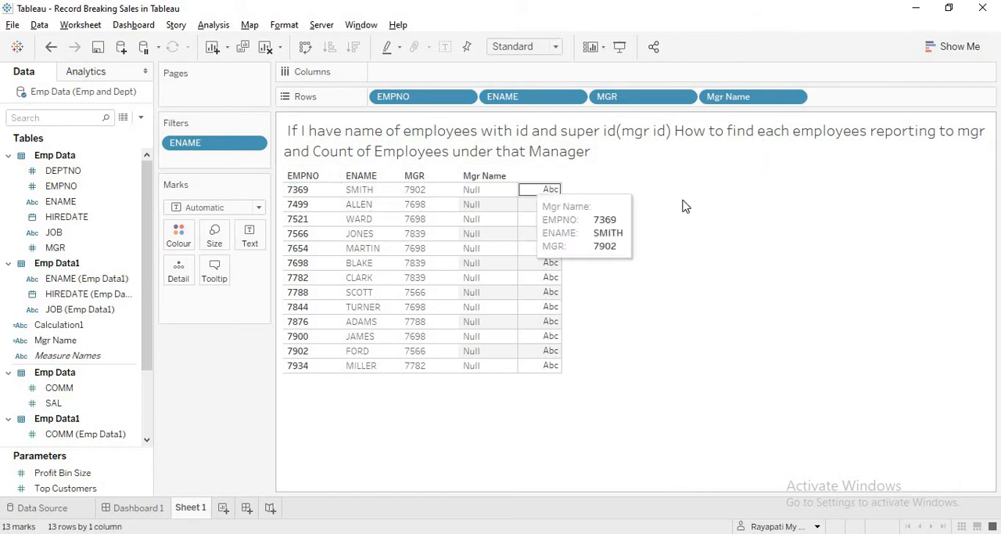
# Reopen the Mgr Name calculated field, review its formula, and close it without changes
pyautogui.click(67, 340)
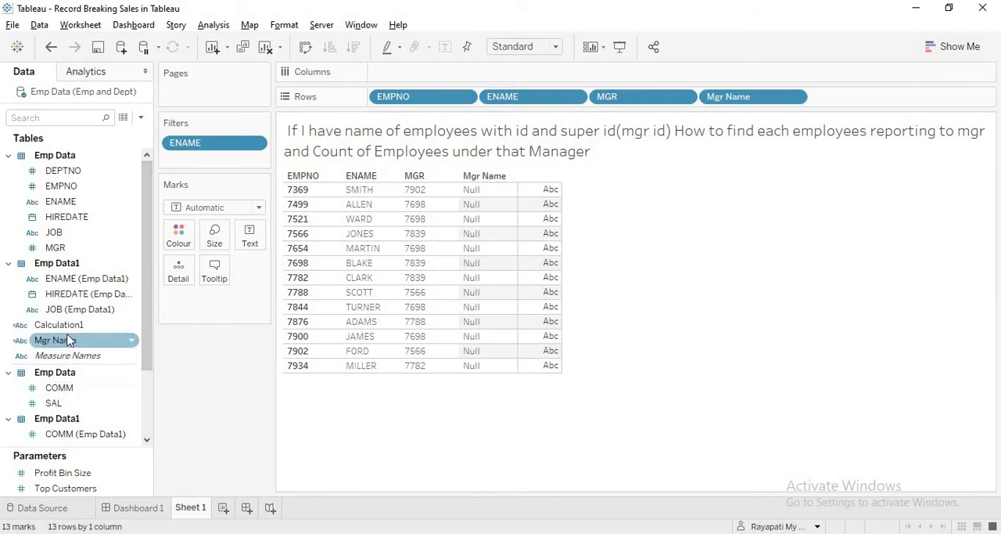
pyautogui.rightClick(67, 339)
pyautogui.click(102, 88)
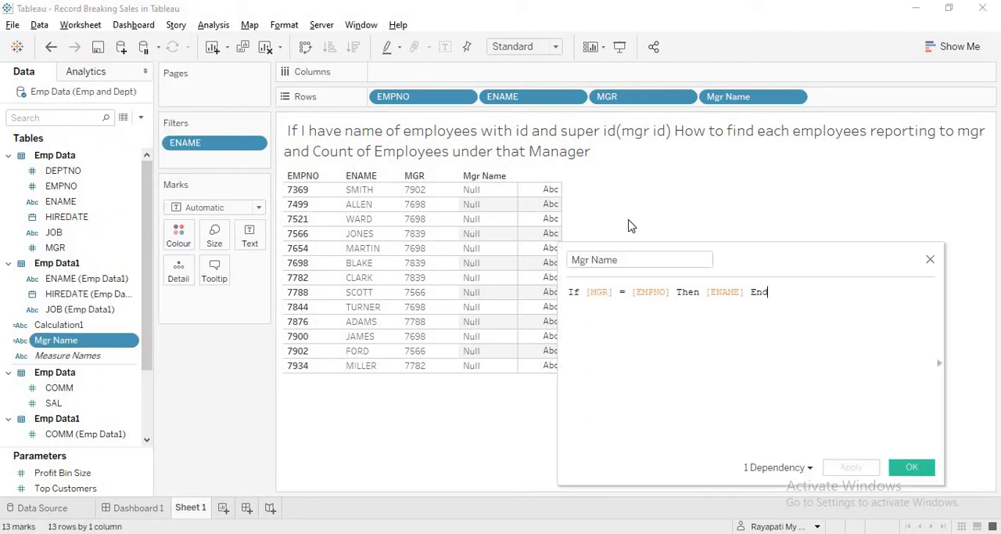
pyautogui.moveTo(724, 261); pyautogui.dragTo(762, 246)
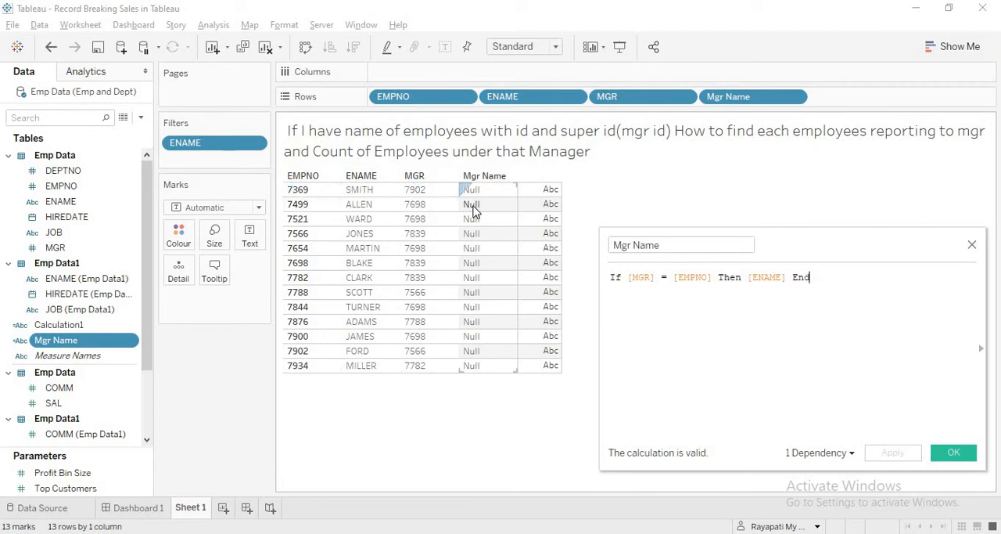
pyautogui.click(972, 247)
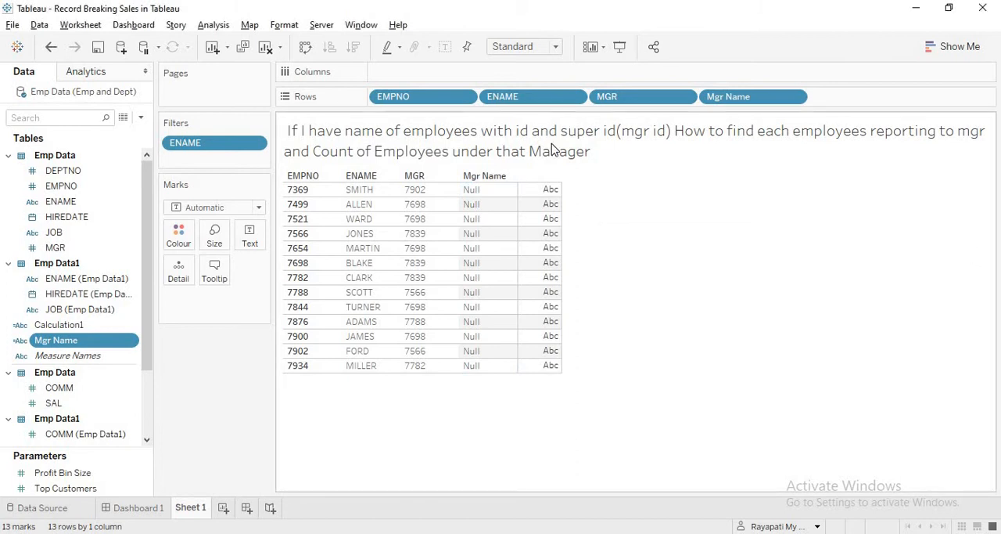
# Start a new calculated field with the condition If [MGR] = [EMPNO (Emp Data1)]
pyautogui.click(213, 24)
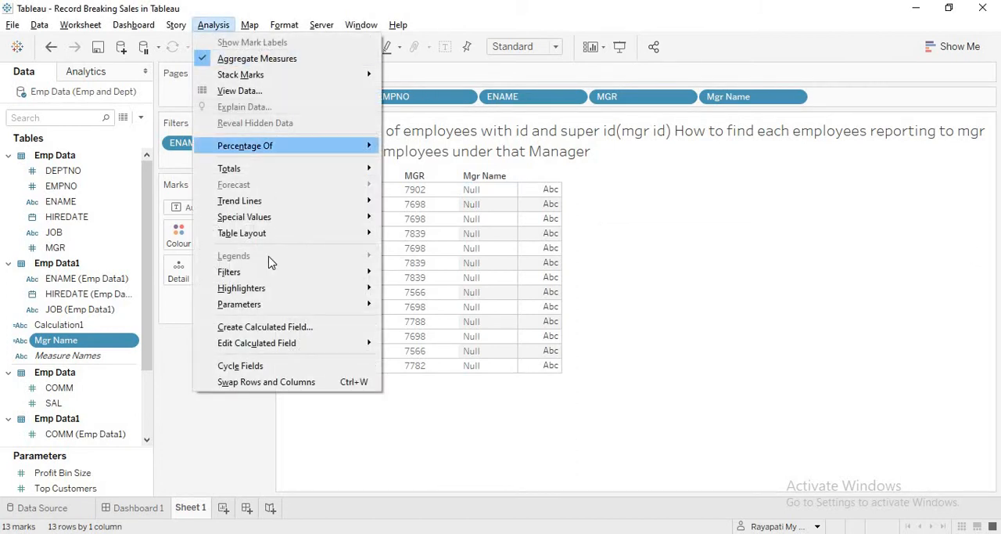
pyautogui.click(286, 324)
pyautogui.click(680, 306)
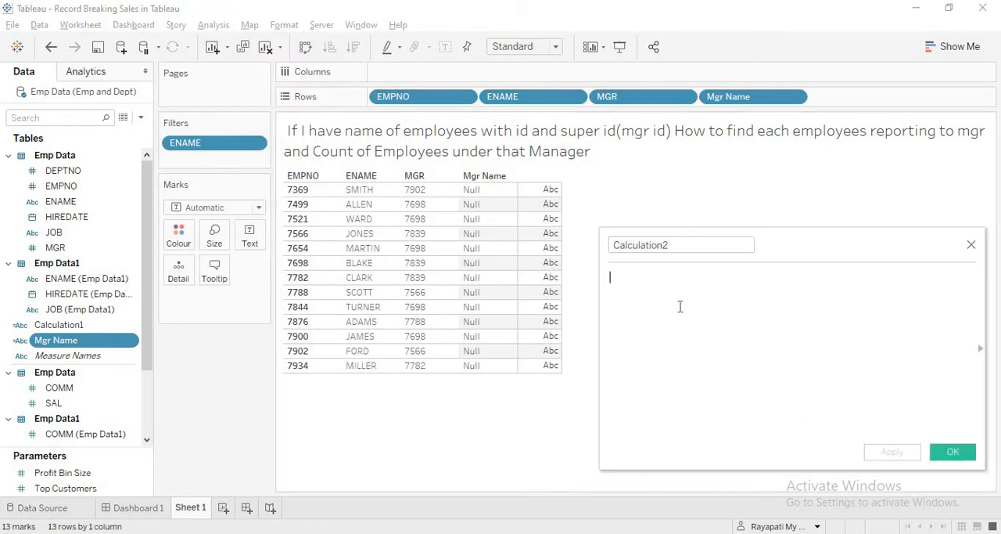
pyautogui.write('If Mgr')
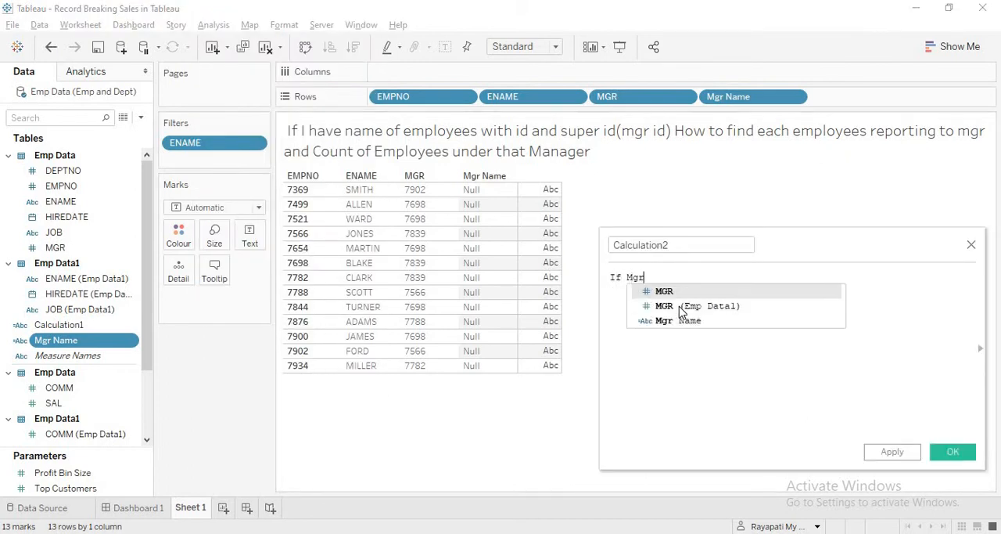
pyautogui.press('Return')
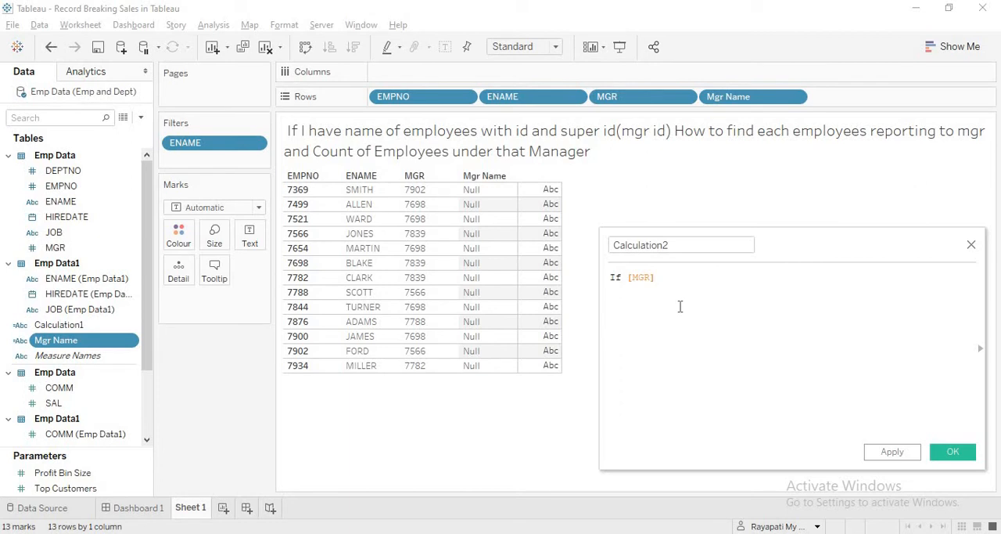
pyautogui.press('BackSpace')
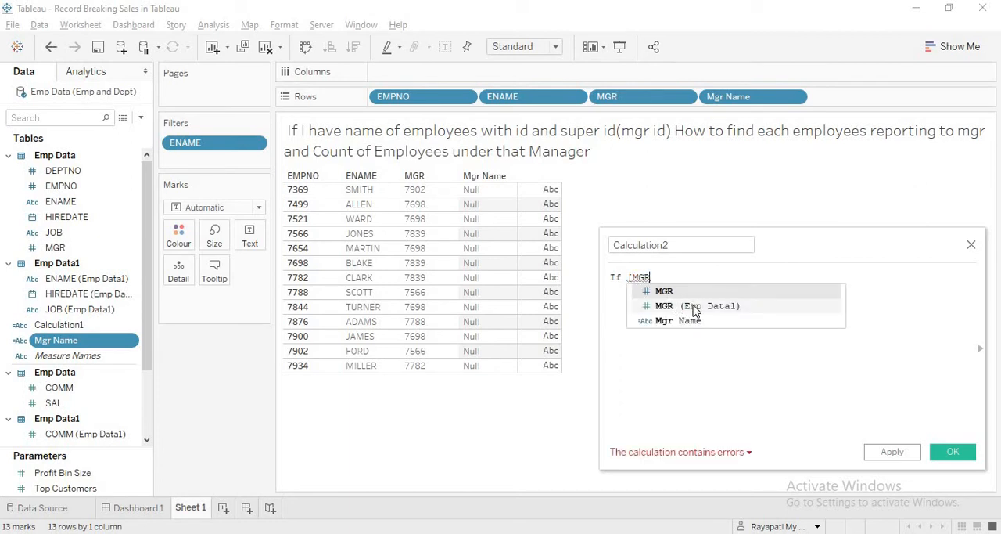
pyautogui.click(677, 293)
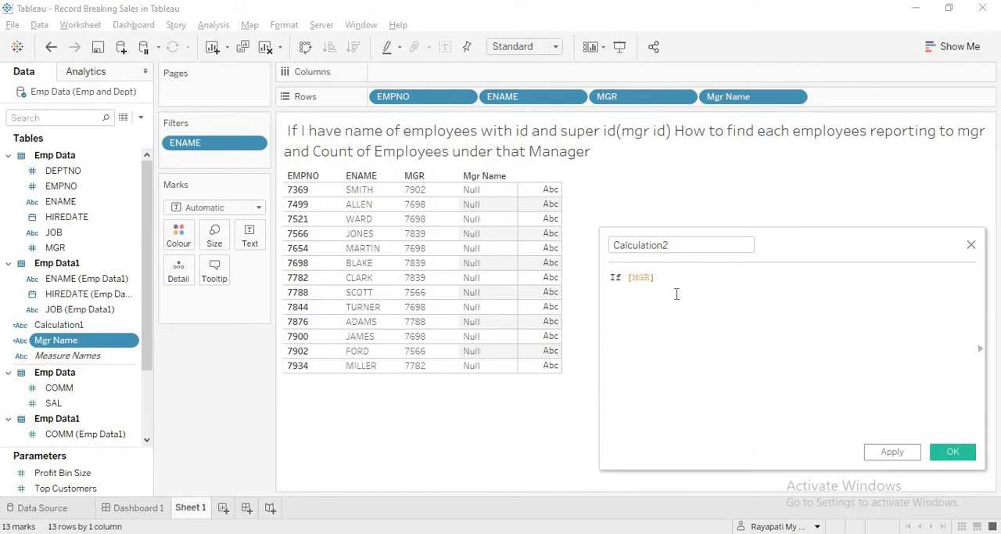
pyautogui.write('= Em')
pyautogui.press('Down')
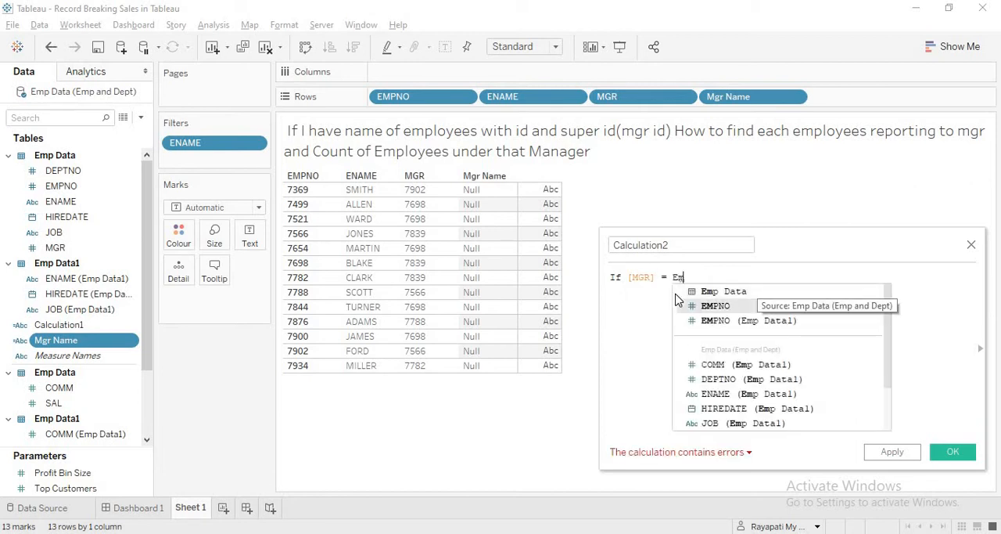
pyautogui.press('Down')
pyautogui.press('Return')
pyautogui.write(',')
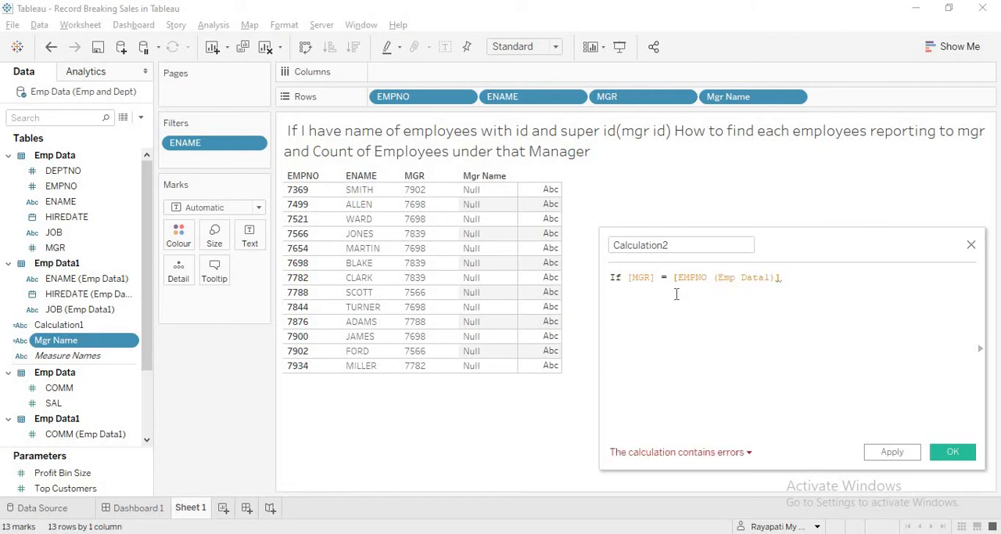
pyautogui.press('BackSpace')
pyautogui.write(' Then Enam')
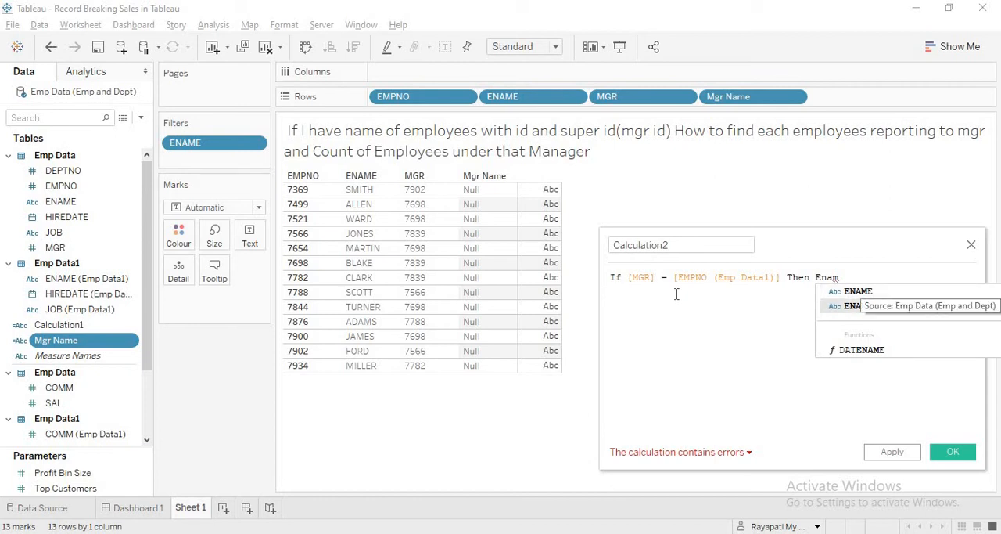
# Complete the formula with Then [ENAME (Emp Data1)] End
pyautogui.press('Return')
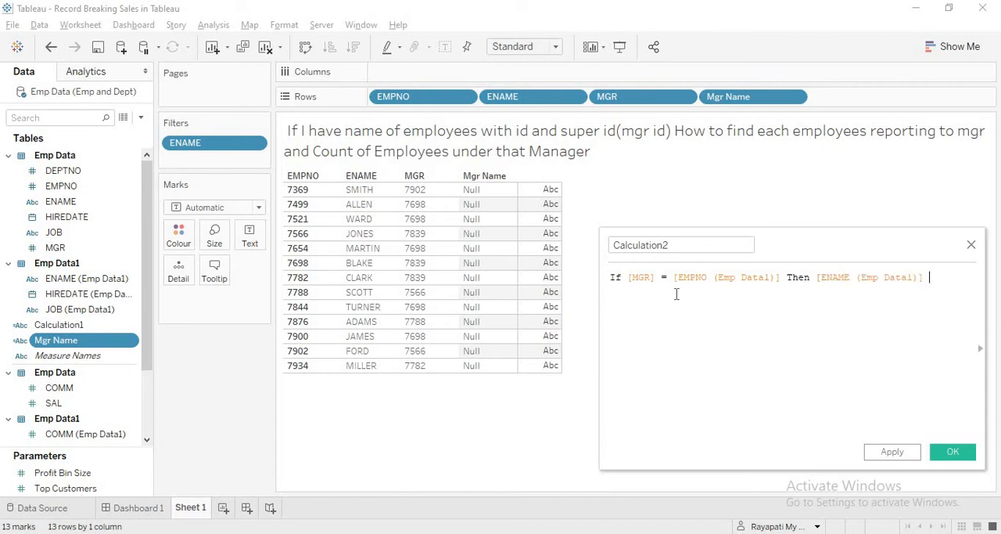
pyautogui.write('End')
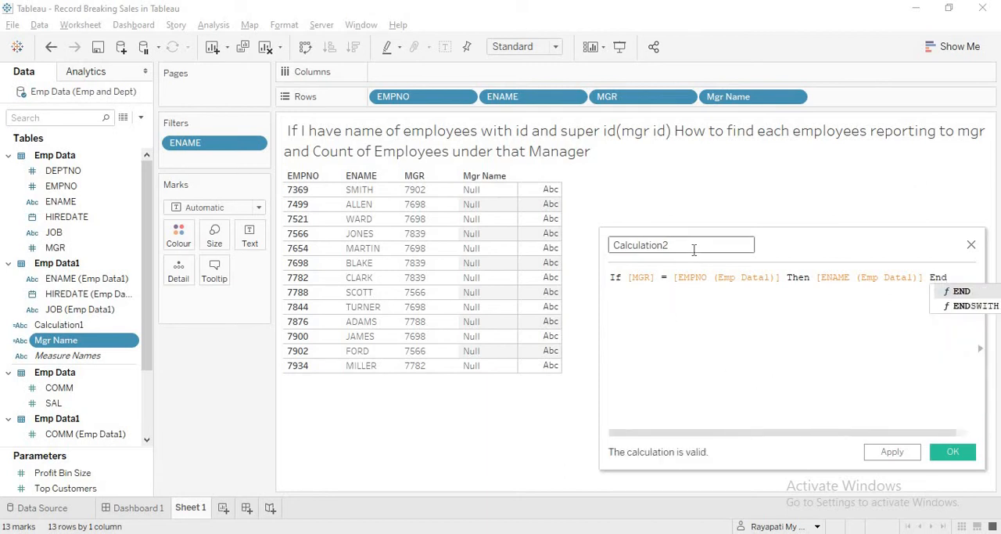
# Name the calculated field Manager Name, apply it and save it
pyautogui.moveTo(694, 249); pyautogui.dragTo(599, 227)
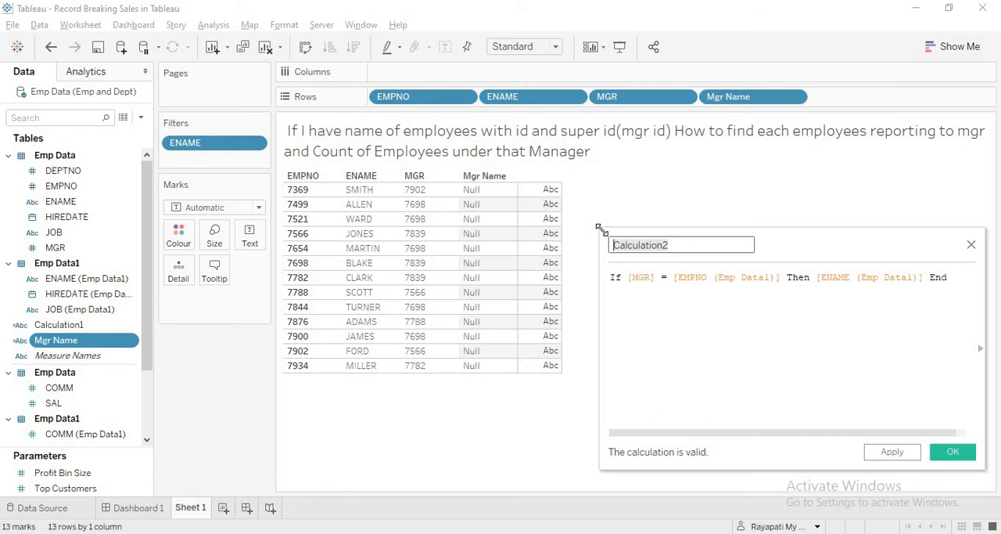
pyautogui.write('Ma')
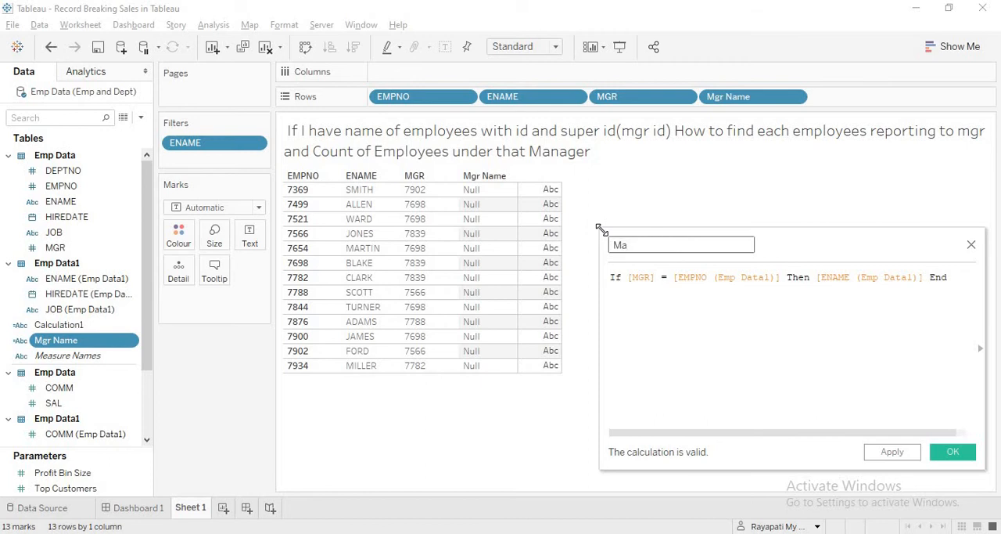
pyautogui.write('nager Name')
pyautogui.click(914, 453)
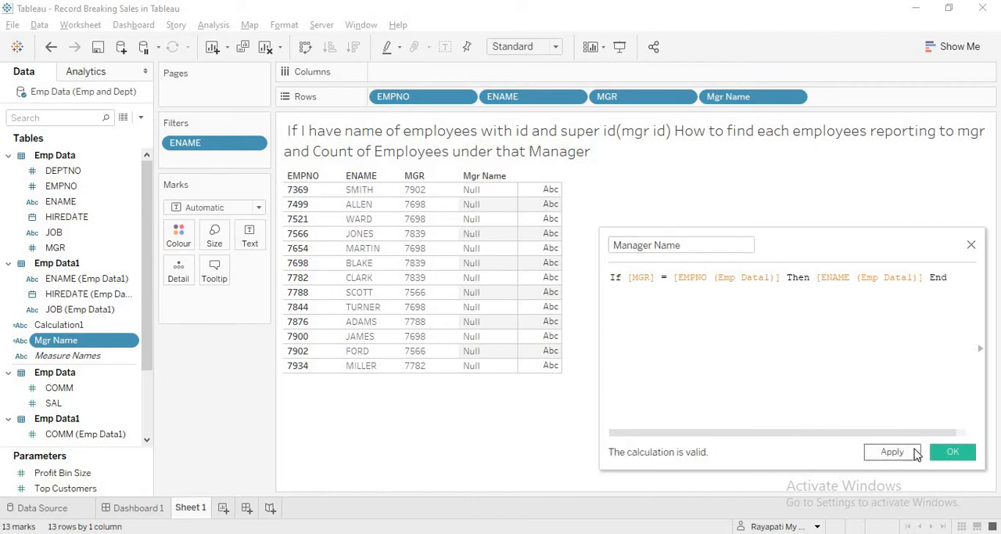
pyautogui.click(953, 452)
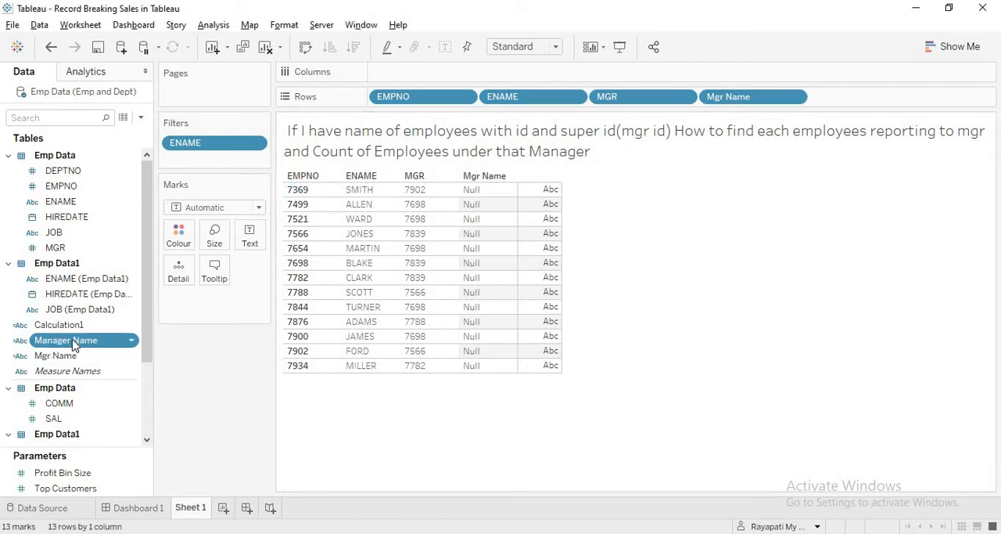
# Add Manager Name and ENAME (Emp Data1) to Rows after Mgr Name
pyautogui.moveTo(72, 344); pyautogui.dragTo(888, 101)
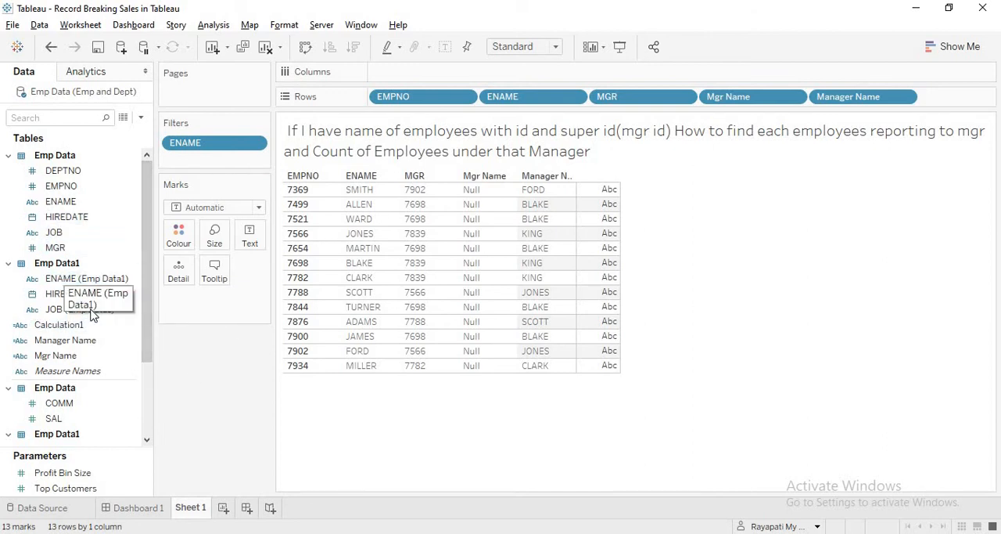
pyautogui.moveTo(63, 279); pyautogui.dragTo(949, 98)
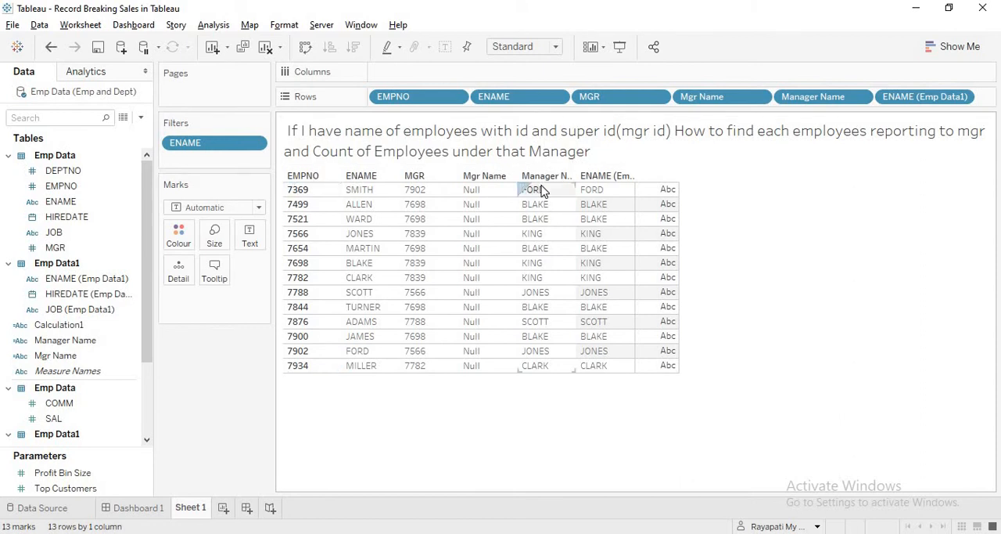
# Create another calculated field and name it No of Emp Under Each Manager
pyautogui.click(220, 29)
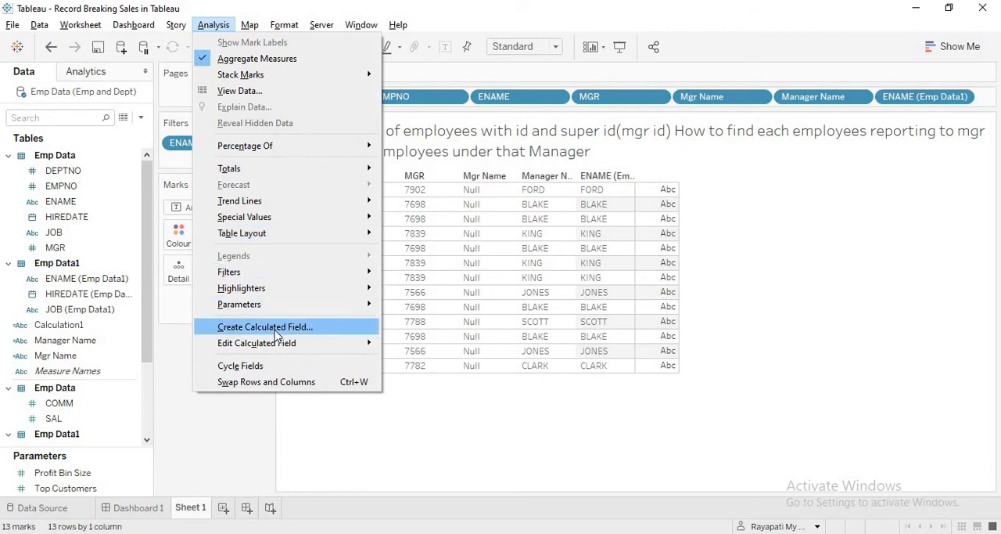
pyautogui.click(274, 328)
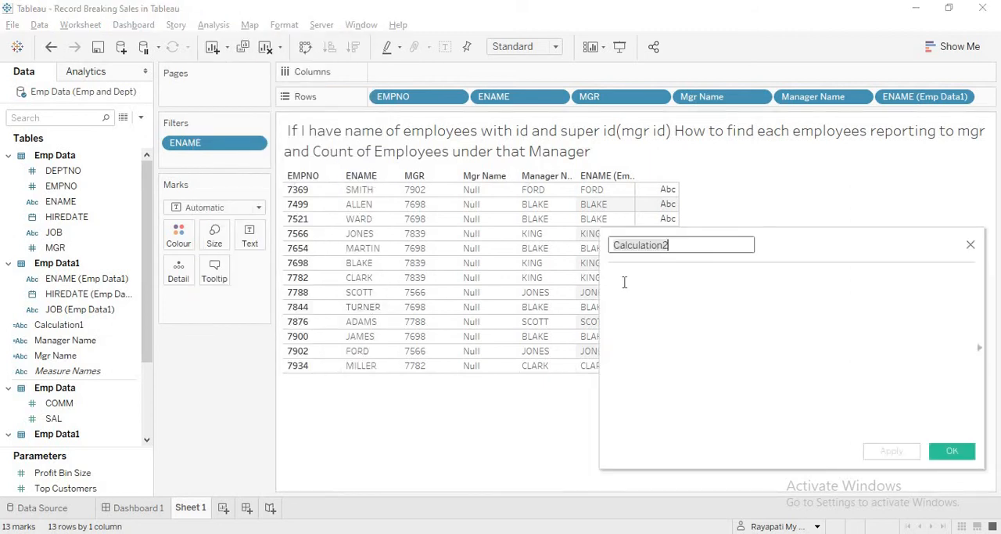
pyautogui.write('Count o')
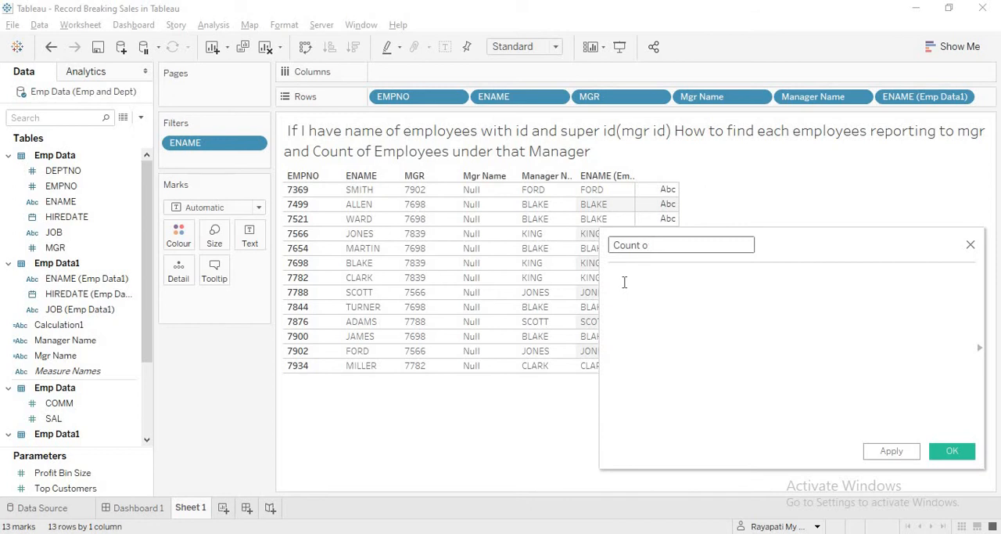
pyautogui.write('F Em')
pyautogui.press('BackSpace')
pyautogui.press('BackSpace')
pyautogui.press('BackSpace')
pyautogui.press('BackSpace')
pyautogui.press('BackSpace')
pyautogui.press('BackSpace')
pyautogui.press('BackSpace')
pyautogui.press('BackSpace')
pyautogui.press('BackSpace')
pyautogui.press('BackSpace')
pyautogui.press('BackSpace')
pyautogui.press('BackSpace')
pyautogui.press('BackSpace')
pyautogui.press('BackSpace')
pyautogui.write('No iof')
pyautogui.press('BackSpace')
pyautogui.press('BackSpace')
pyautogui.write('of Emp Under Each Manager')
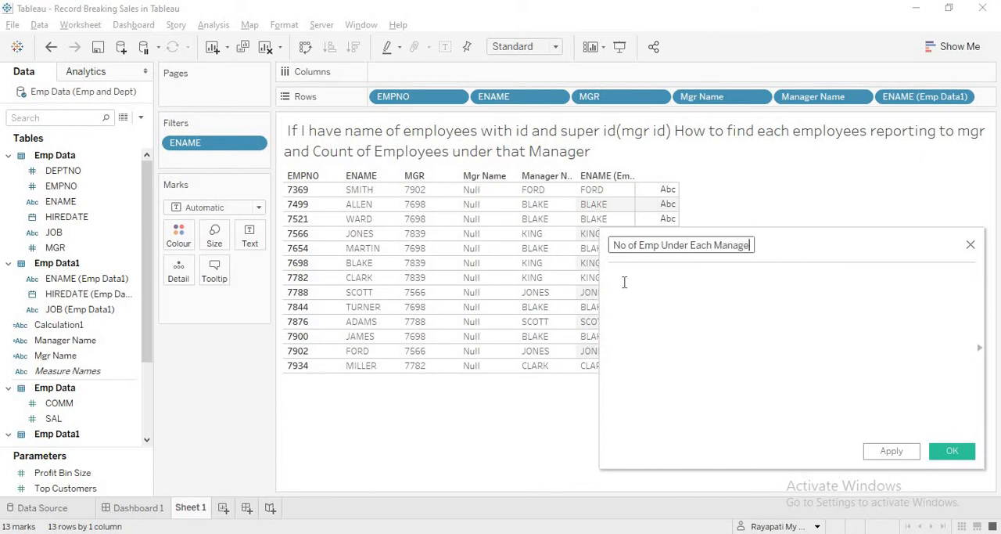
# Begin its formula with a level-of-detail expression fixed on the manager number: { FIXED [MGR]
pyautogui.click(624, 282)
pyautogui.click(815, 329)
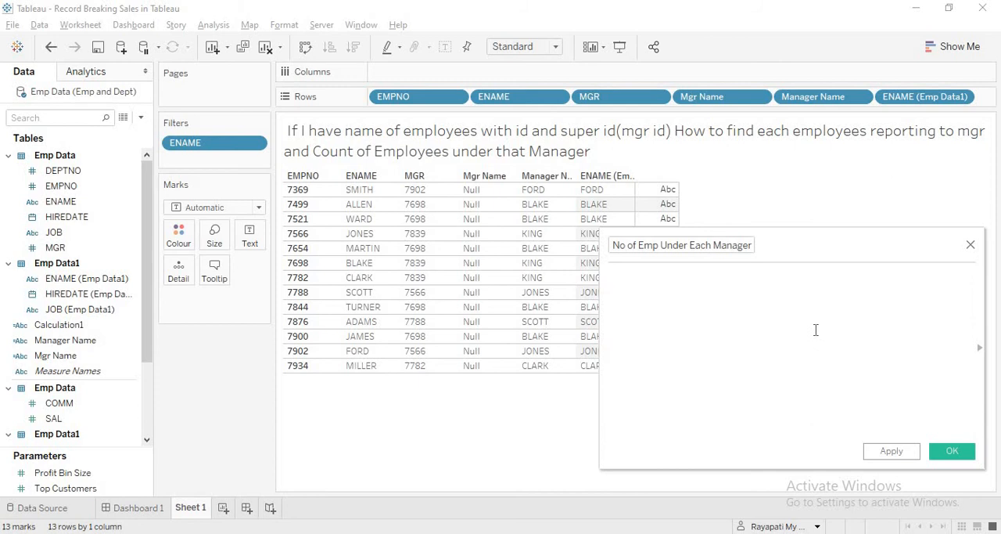
pyautogui.write('{ FIXED')
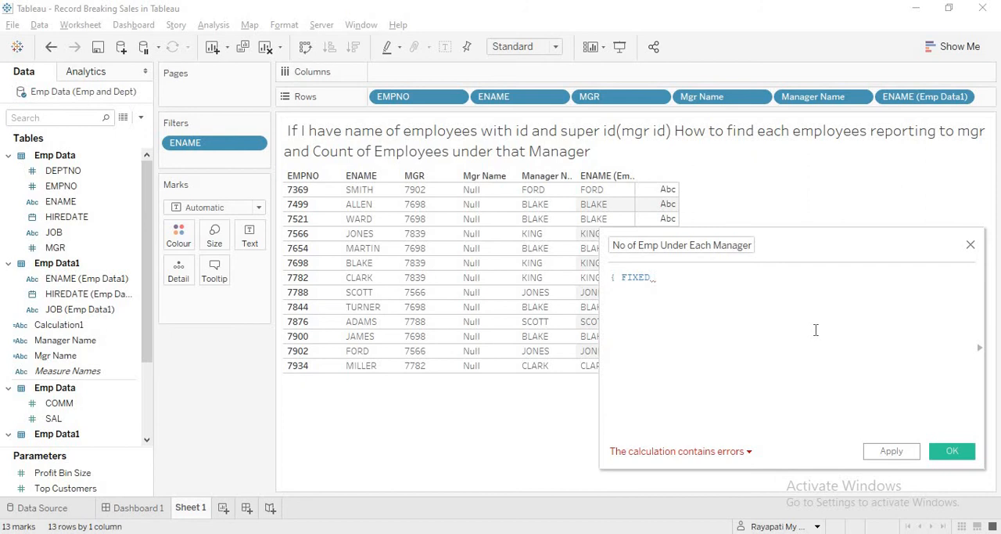
pyautogui.write('mgr')
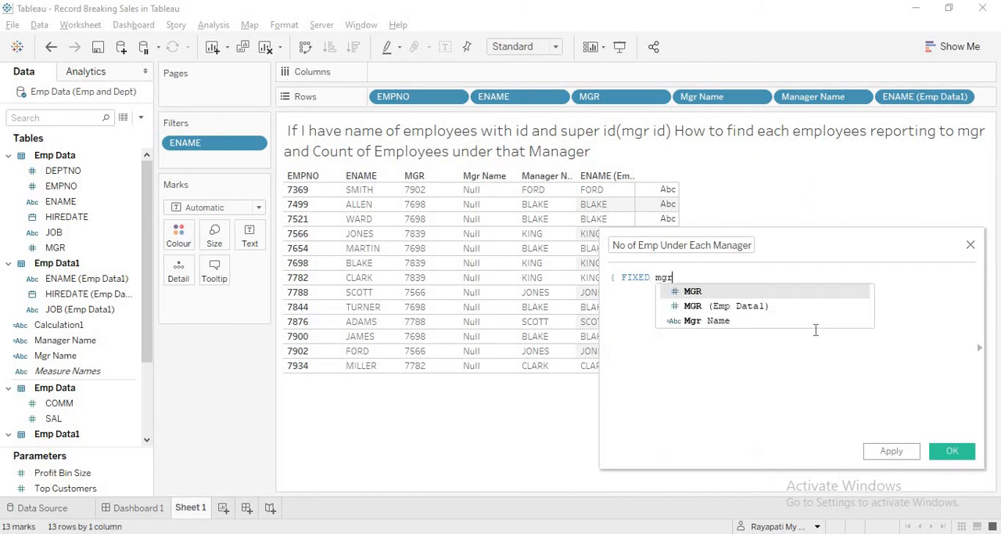
pyautogui.press('Return')
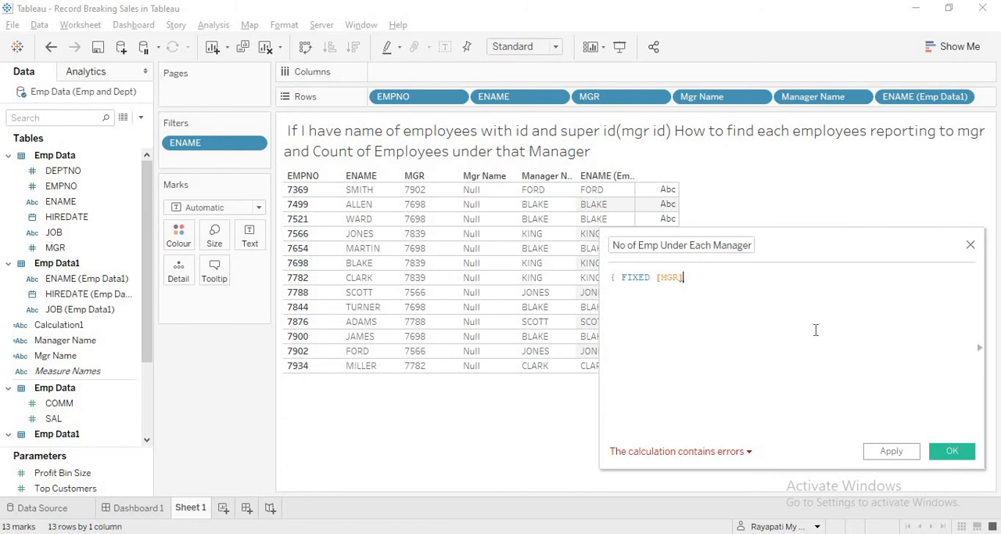
# Finish the expression with : COUNTD([EMPNO]) } and save the calculated field
pyautogui.write(': ')
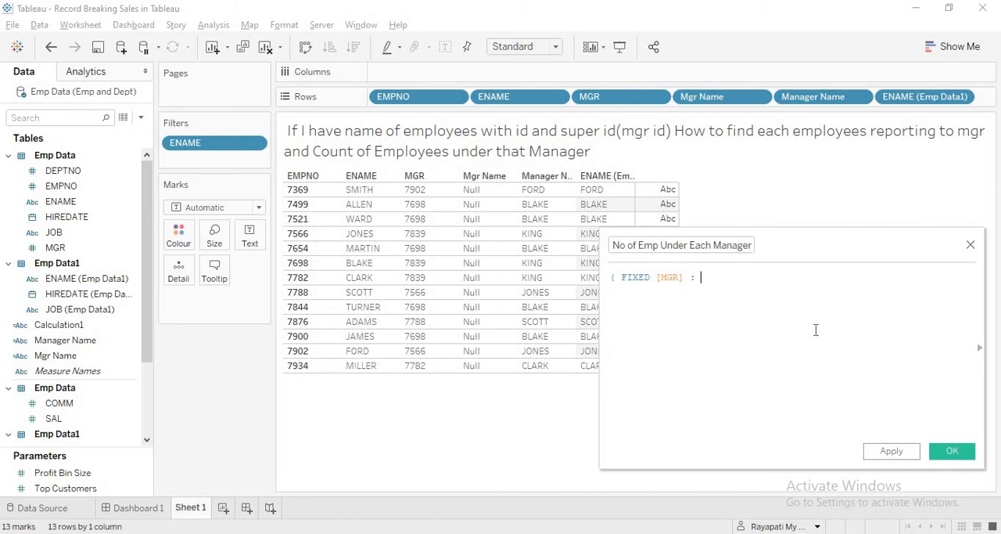
pyautogui.write('Count')
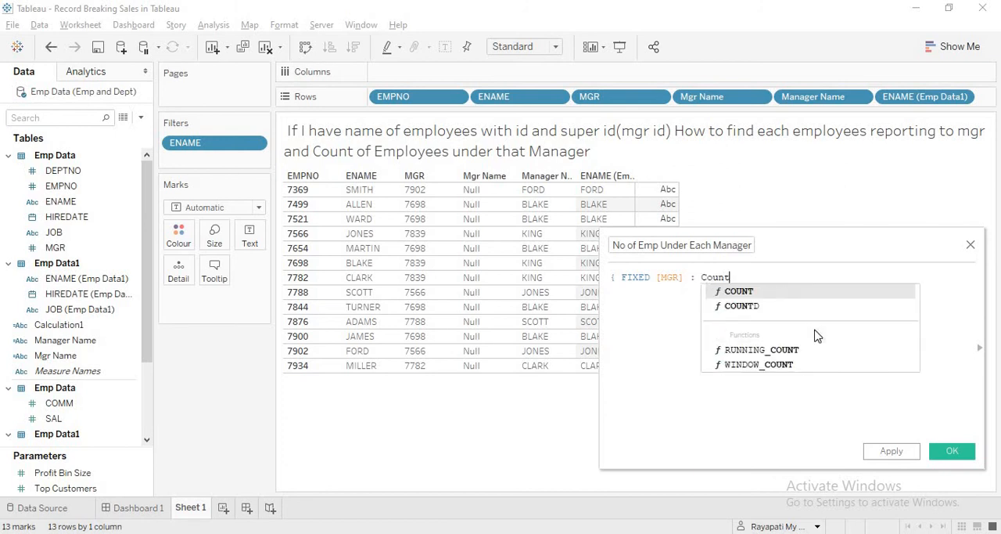
pyautogui.write('D')
pyautogui.press('Return')
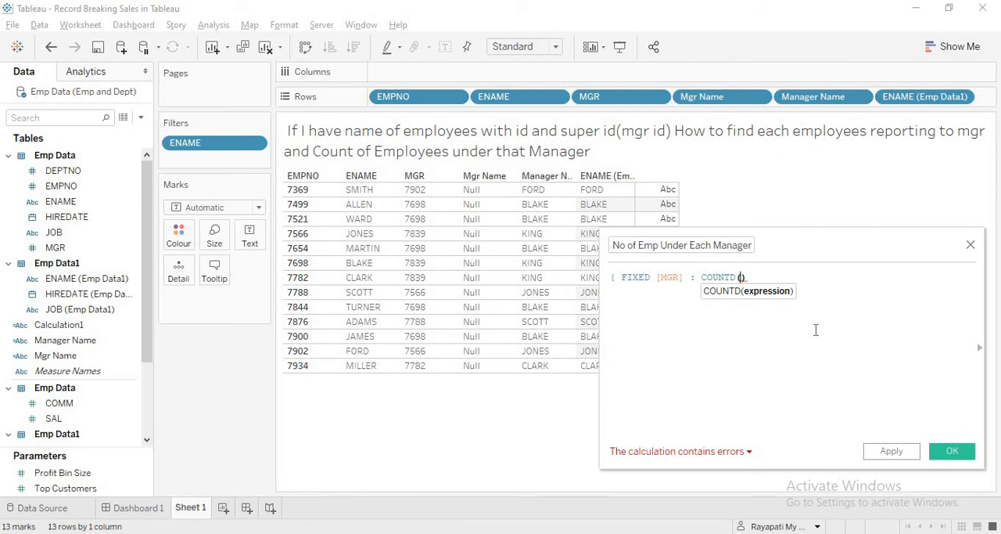
pyautogui.write('emp')
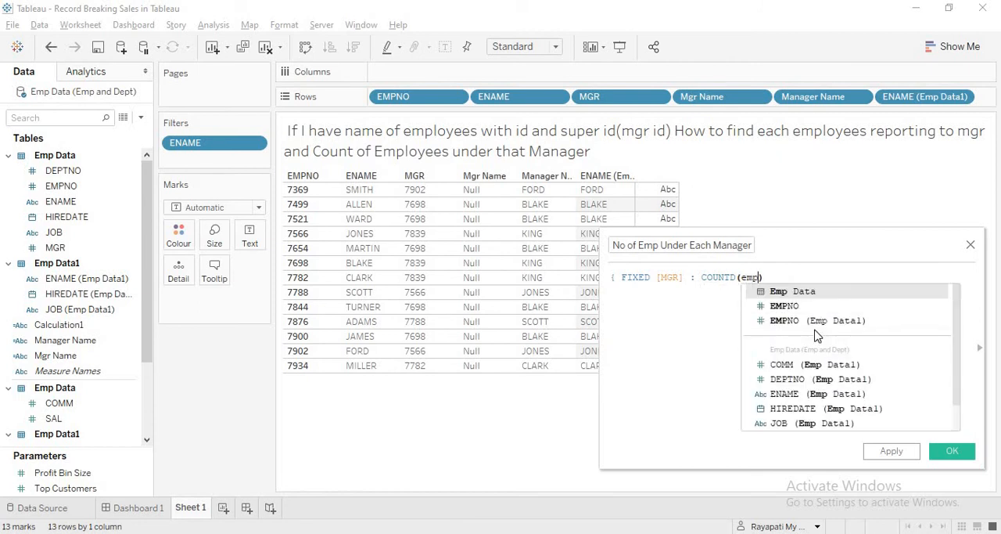
pyautogui.press('Down')
pyautogui.press('Return')
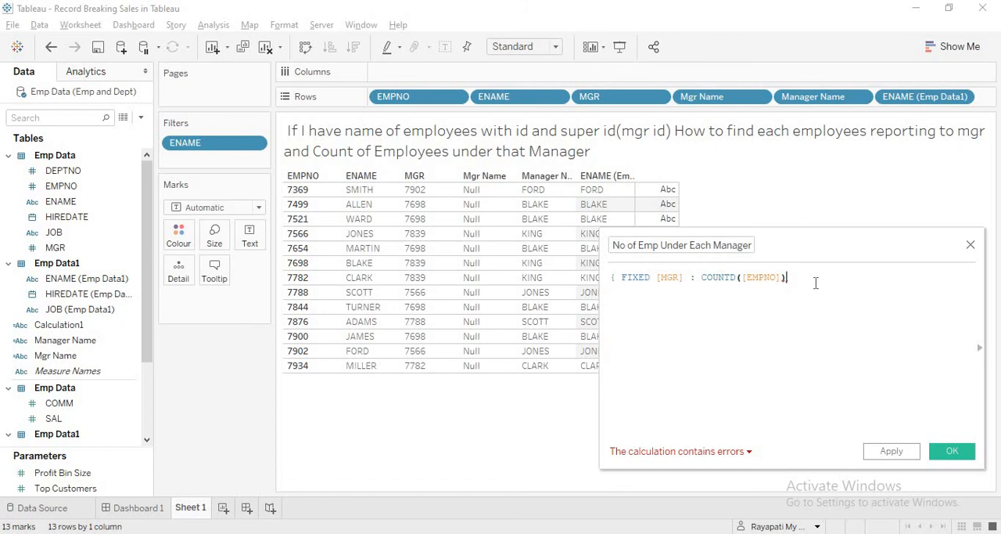
pyautogui.write('}')
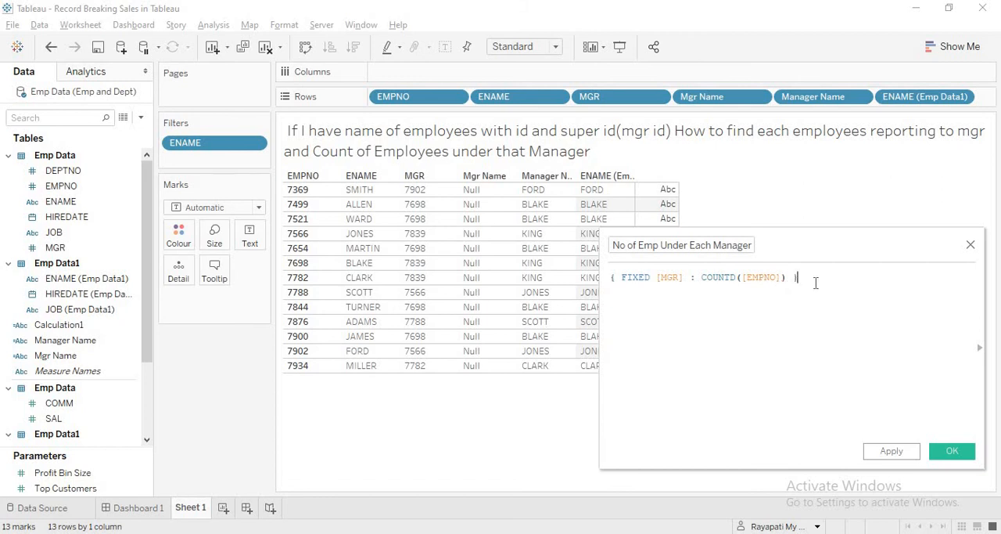
pyautogui.click(892, 451)
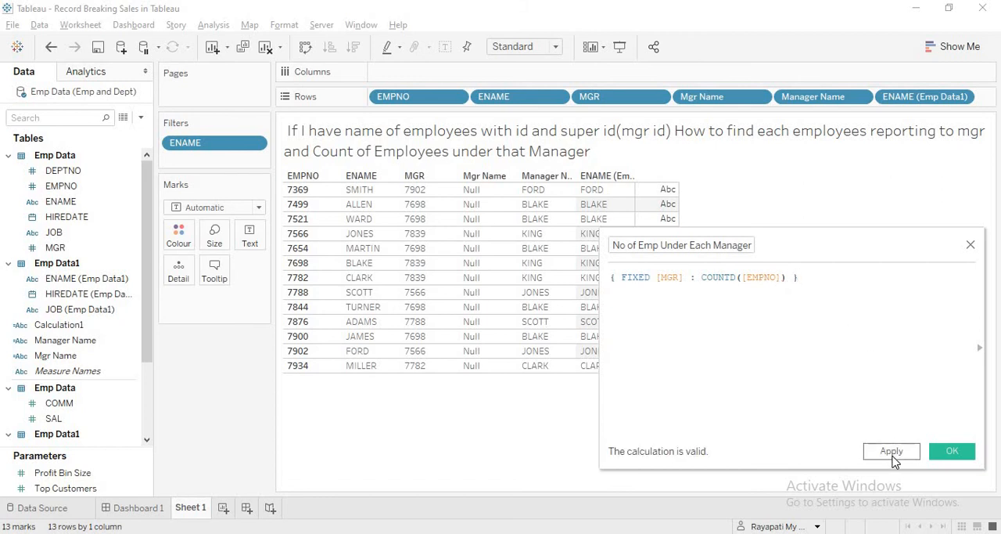
pyautogui.click(936, 456)
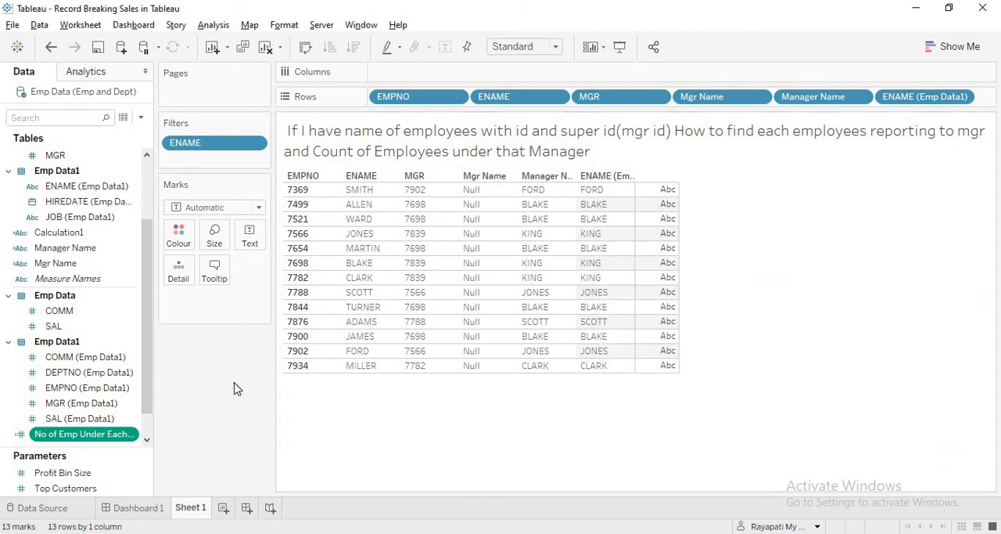
# Show No of Emp Under Each Manager as text marks in the table and check the counts on several employee rows
pyautogui.moveTo(80, 434); pyautogui.dragTo(249, 238)
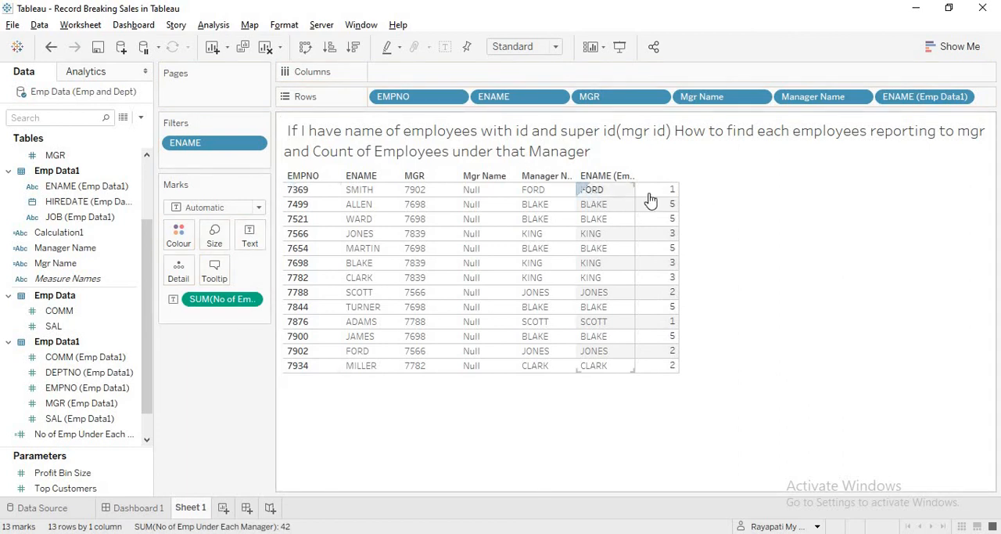
pyautogui.moveTo(655, 194)
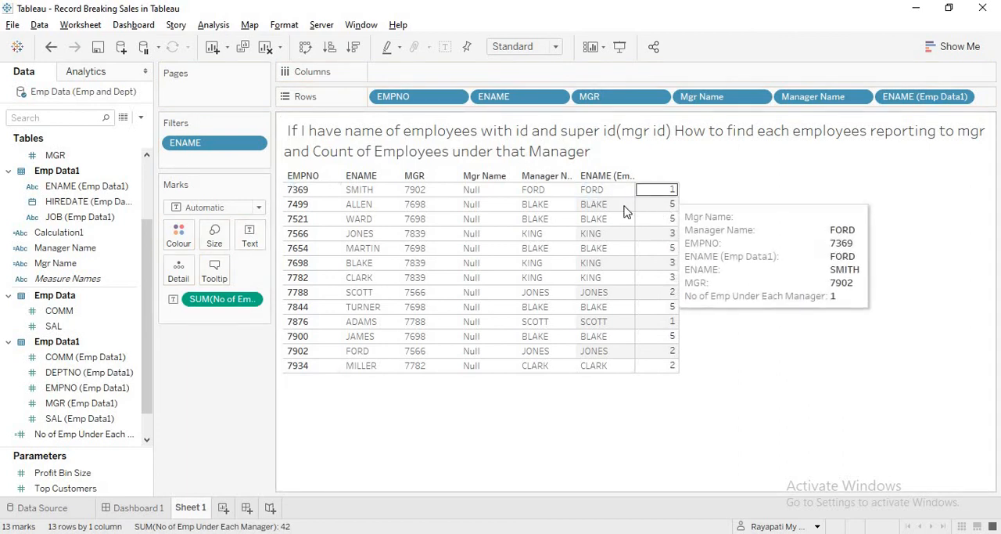
pyautogui.moveTo(678, 218)
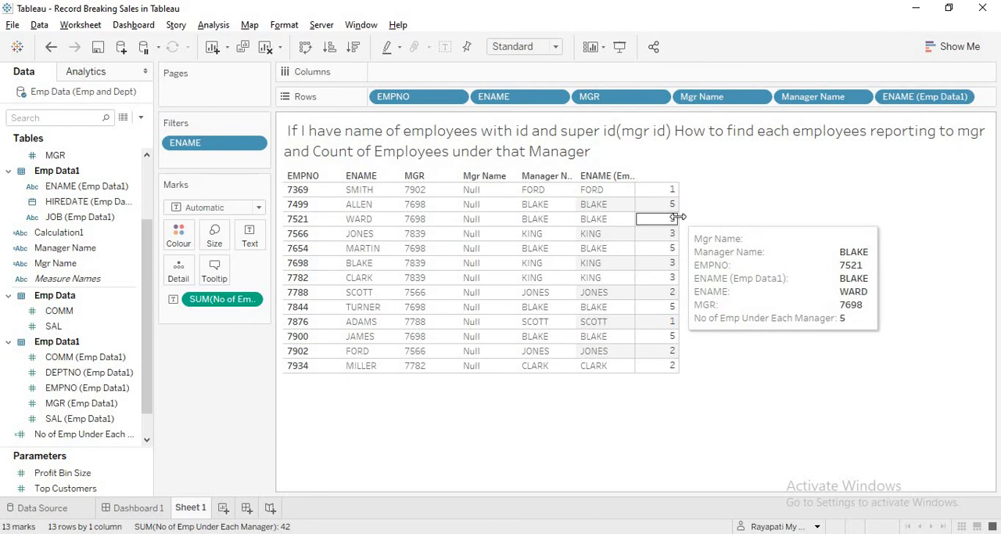
pyautogui.moveTo(671, 301)
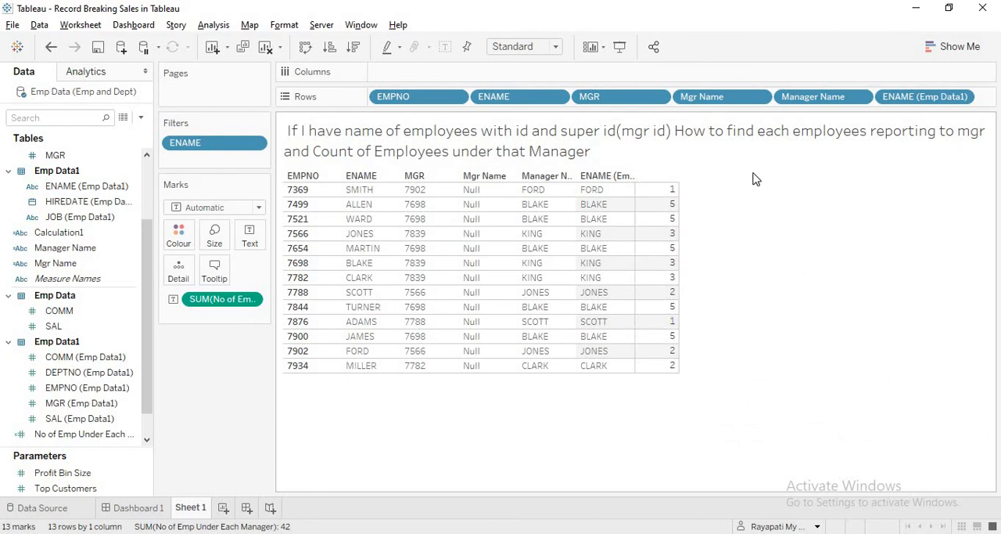
pyautogui.moveTo(677, 235)
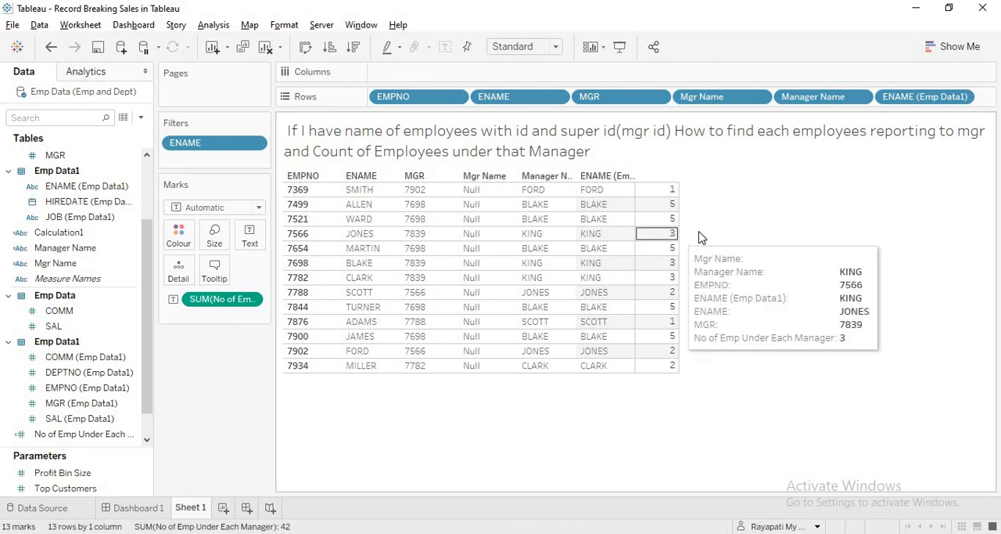